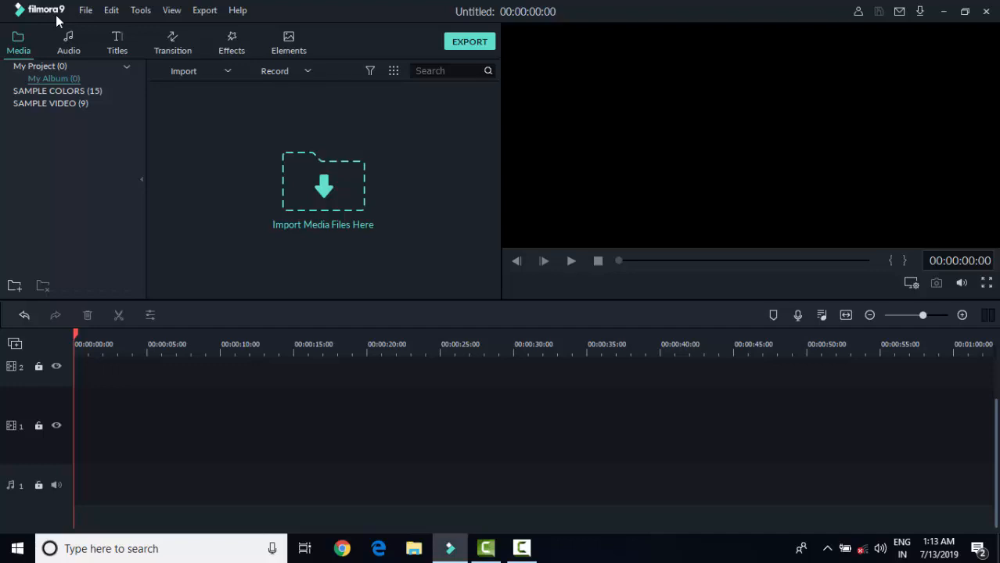
- Import the My Video bull dog clip and place it at the start of video track 1
{"action": "left_click", "coordinate": [311, 210]}
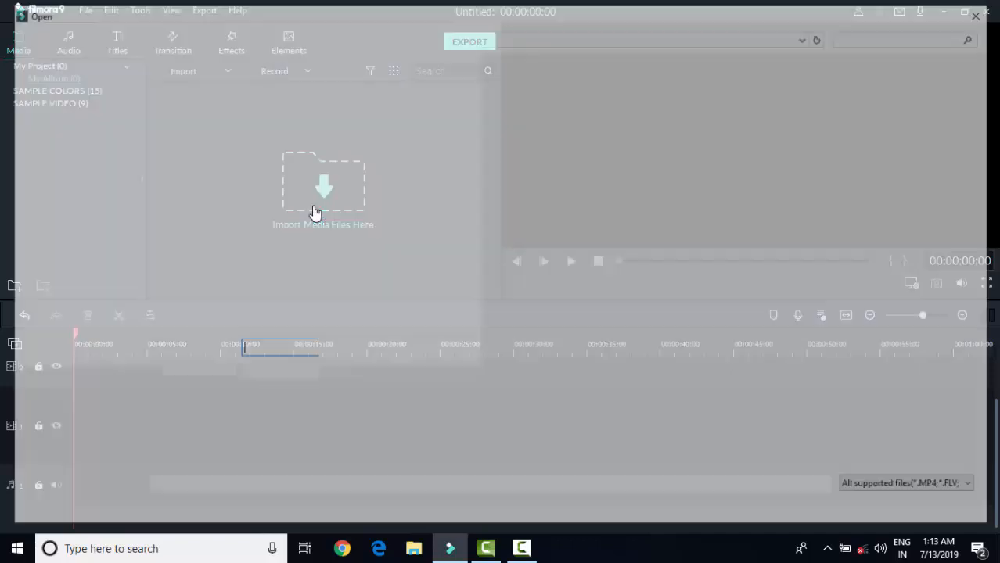
{"action": "double_click", "coordinate": [238, 102]}
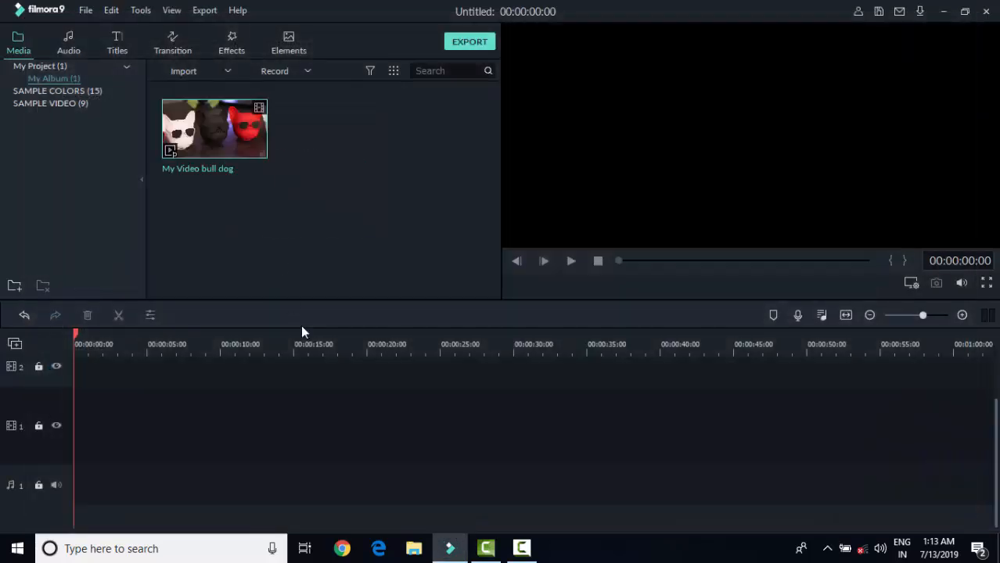
{"action": "left_click_drag", "start_coordinate": [241, 129], "coordinate": [74, 421]}
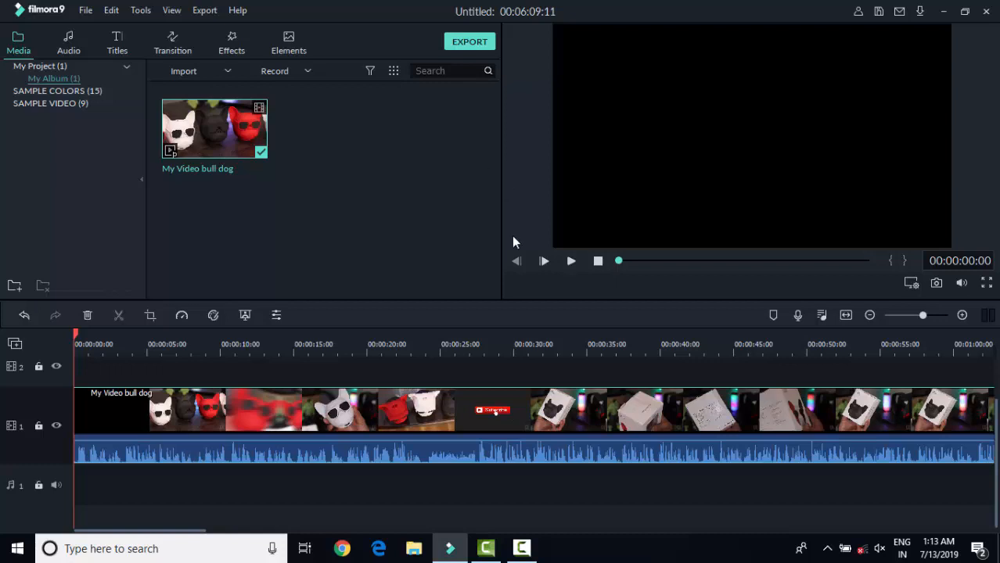
- Add a freeze frame to the bull dog clip at 00:00:44:01, where the box's specifications are shown
{"action": "left_click", "coordinate": [149, 342]}
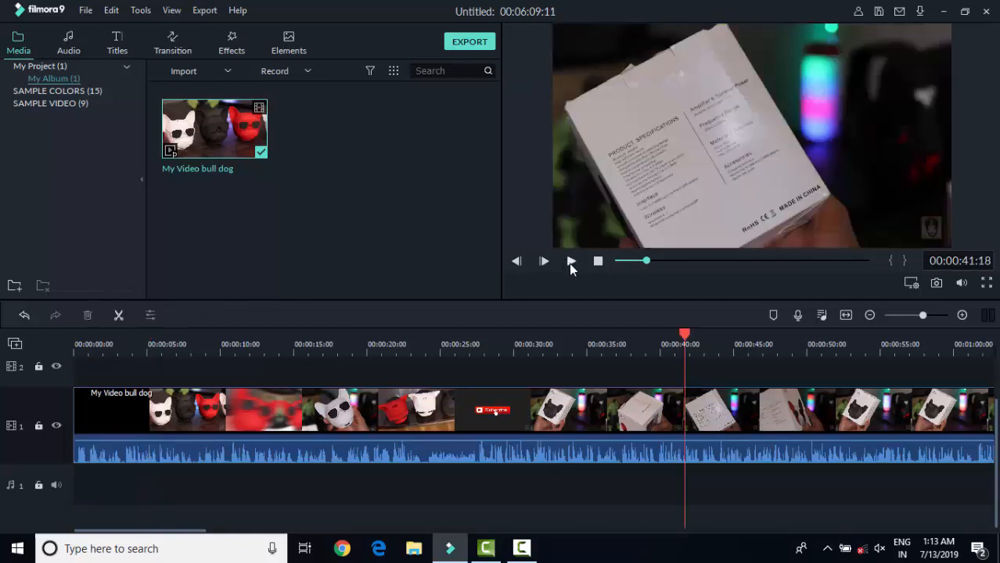
{"action": "left_click", "coordinate": [571, 263]}
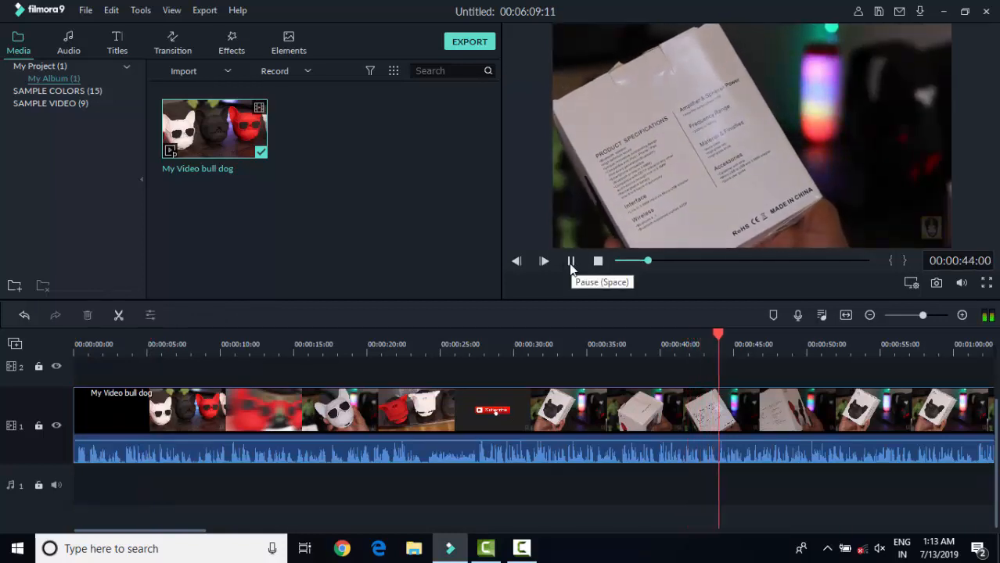
{"action": "left_click", "coordinate": [571, 263]}
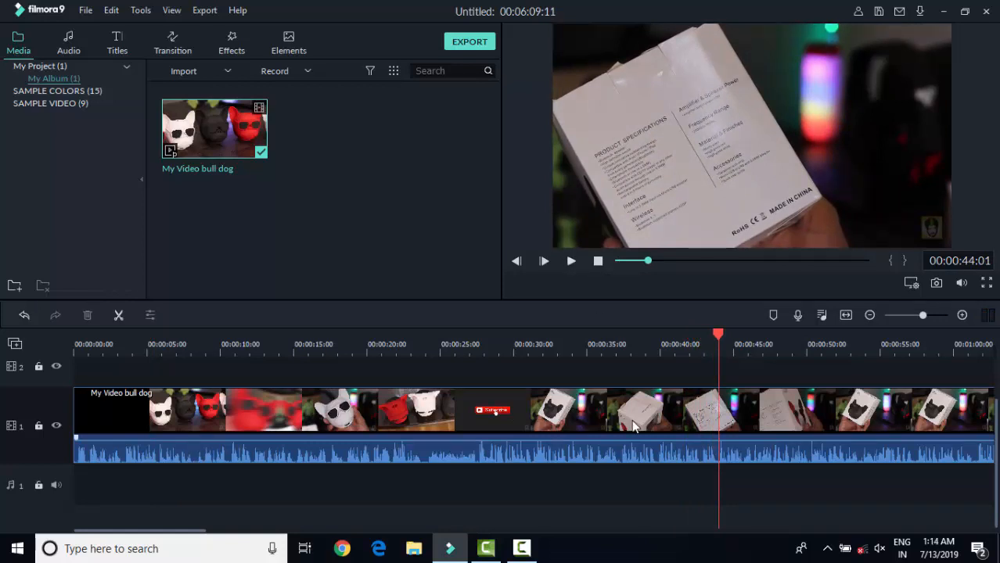
{"action": "right_click", "coordinate": [715, 413]}
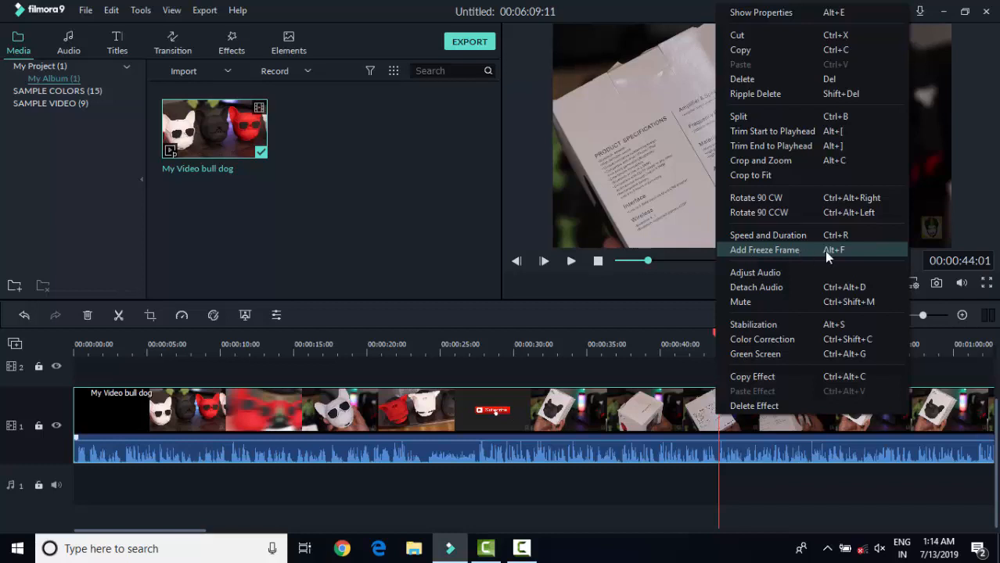
{"action": "left_click", "coordinate": [743, 248]}
- Play back the timeline from just before the freeze frame into the frozen section
{"action": "left_click", "coordinate": [714, 341]}
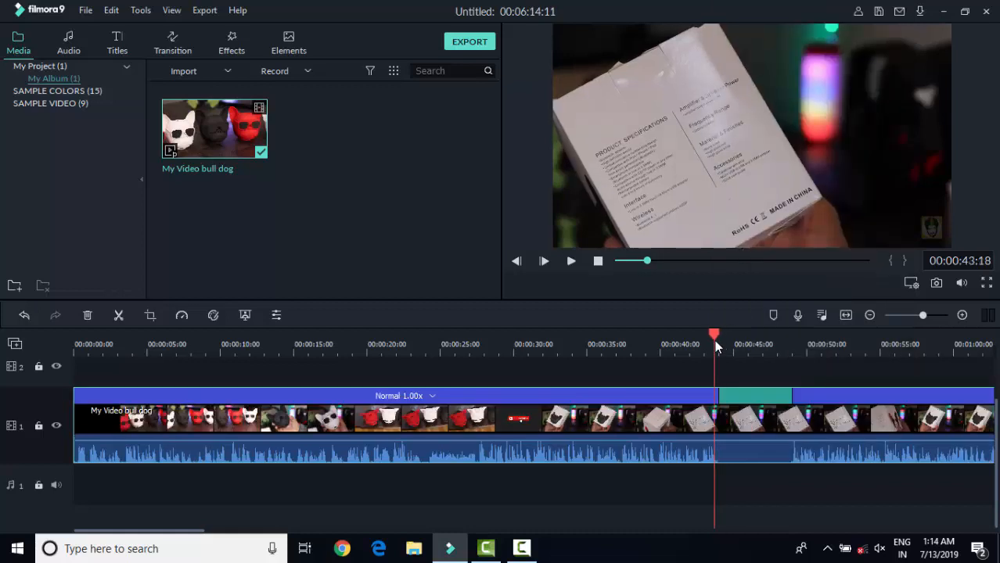
{"action": "left_click_drag", "start_coordinate": [715, 339], "coordinate": [678, 367]}
{"action": "key", "text": "space"}
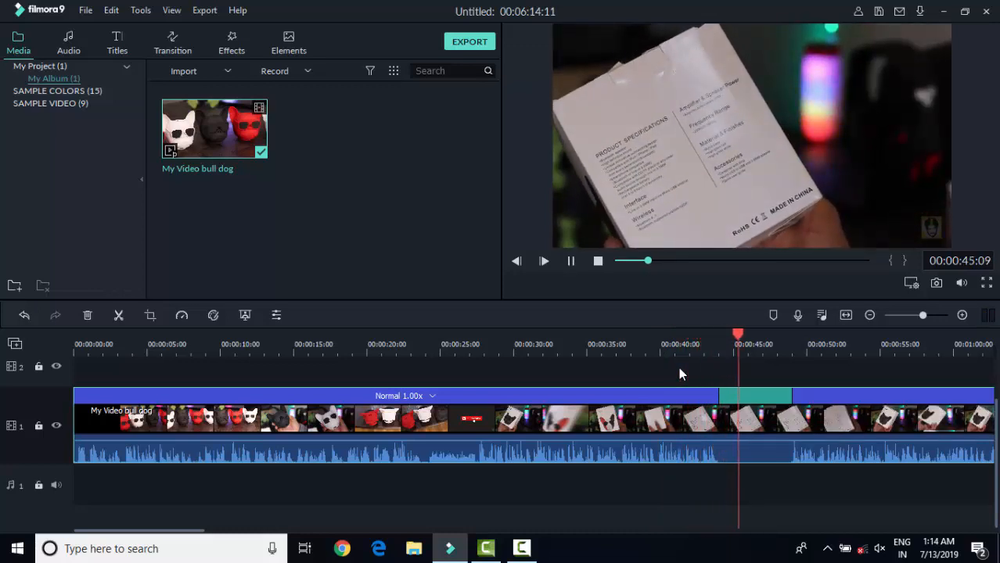
{"action": "key", "text": "space"}
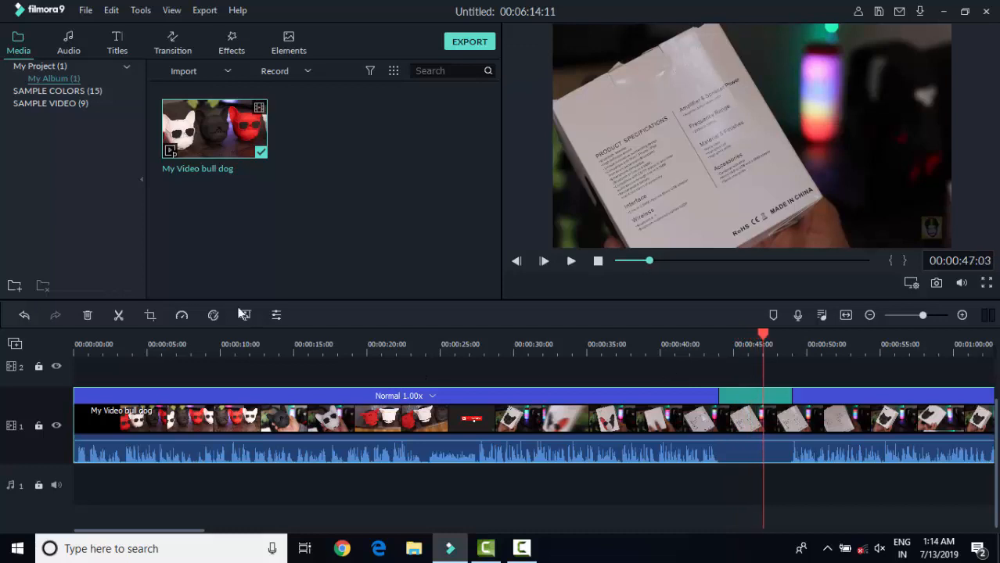
- Place the Bad TV Signal effect on track 2 directly above the freeze frame section
{"action": "left_click", "coordinate": [231, 54]}
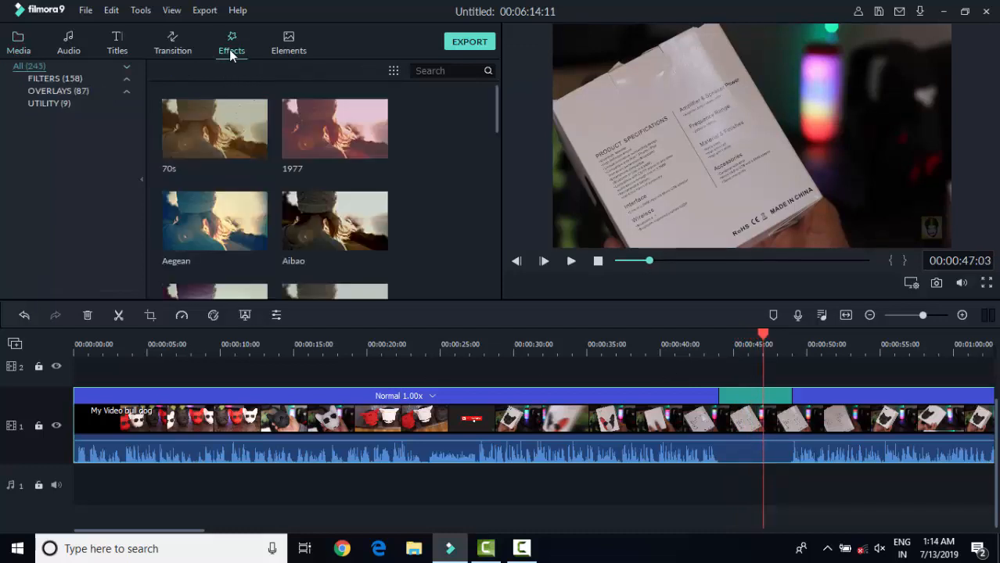
{"action": "scroll", "coordinate": [499, 118], "scroll_direction": "down", "scroll_amount": 1}
{"action": "left_click_drag", "start_coordinate": [499, 118], "coordinate": [497, 200]}
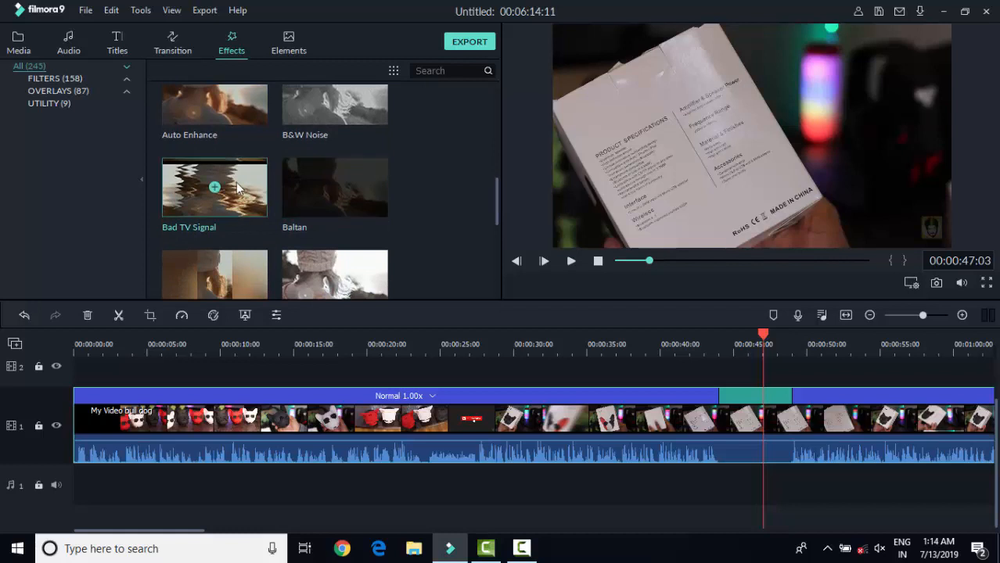
{"action": "left_click_drag", "start_coordinate": [242, 196], "coordinate": [721, 381]}
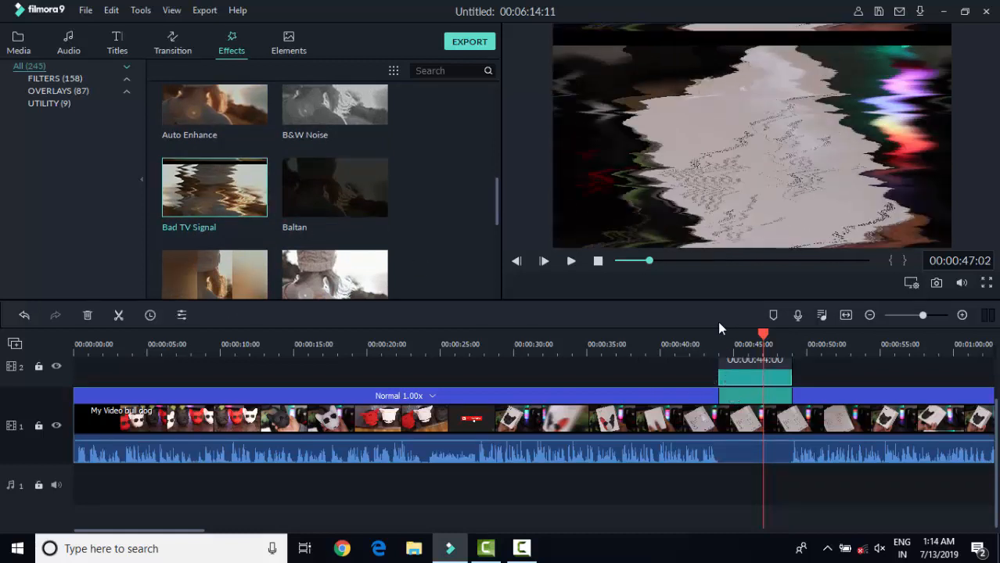
- Play back the freeze frame with the Bad TV Signal effect, and delete the effect from track 2
{"action": "left_click", "coordinate": [707, 336]}
{"action": "key", "text": "space"}
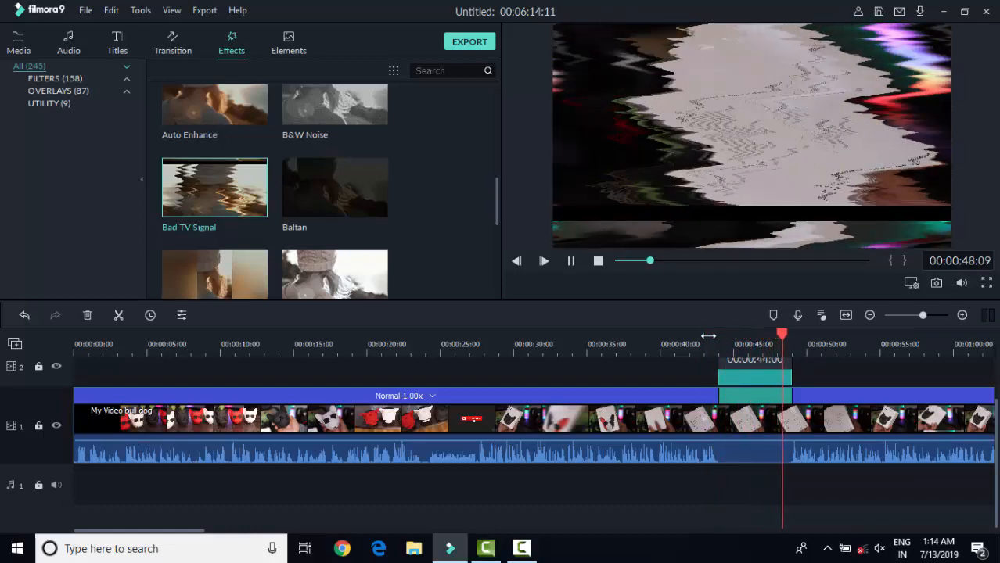
{"action": "key", "text": "space"}
{"action": "key", "text": "Delete"}
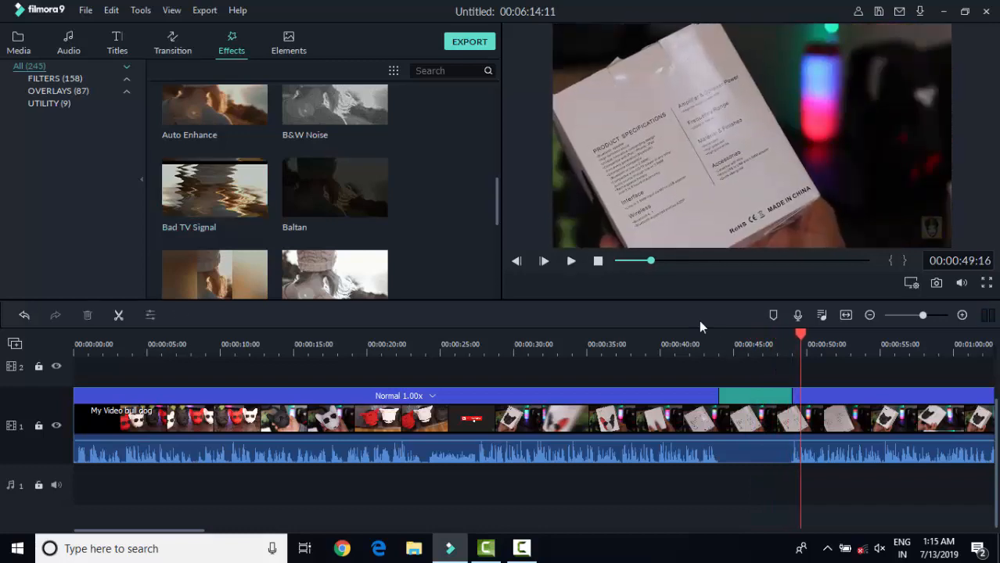
- Enable Auto Enhance on the bull dog clip with the amount set to 100, viewing the frame at 00:00:03:12
{"action": "left_click", "coordinate": [125, 351]}
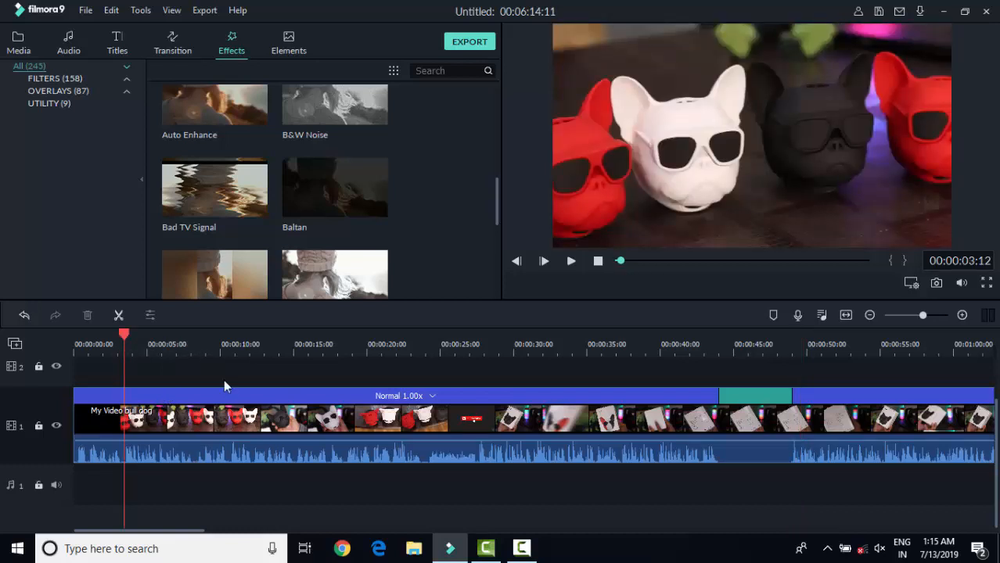
{"action": "double_click", "coordinate": [184, 440]}
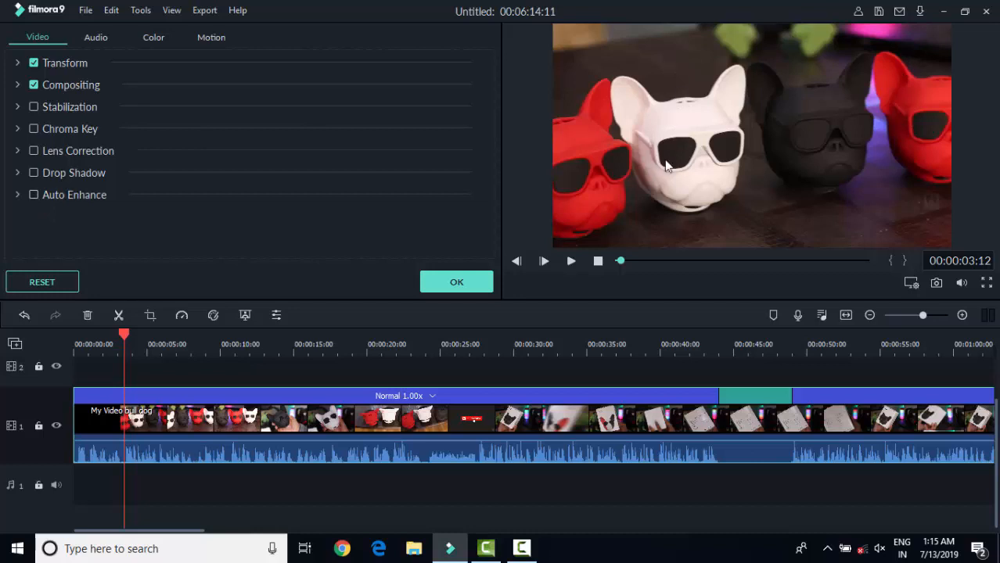
{"action": "left_click", "coordinate": [34, 195]}
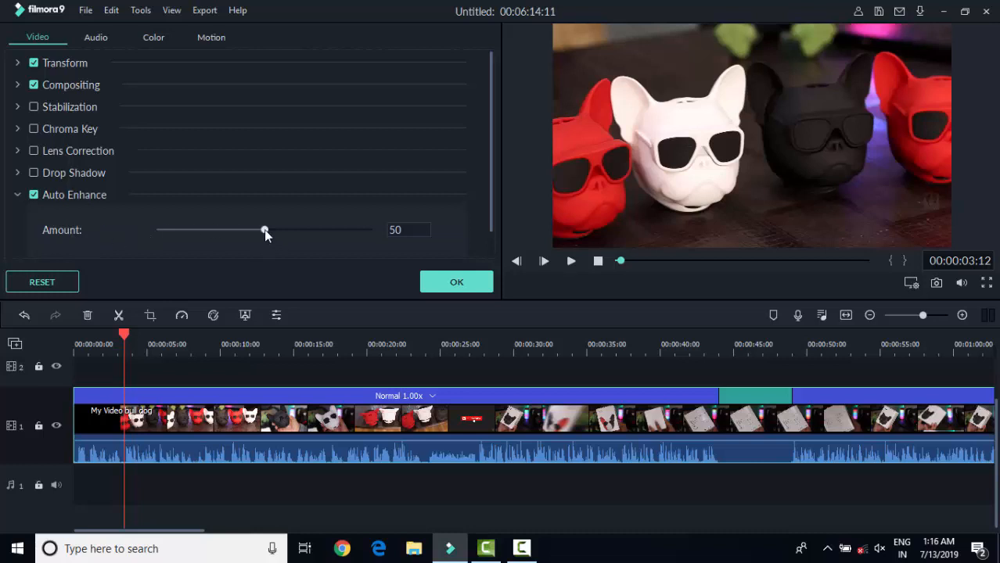
{"action": "left_click_drag", "start_coordinate": [265, 230], "coordinate": [403, 253]}
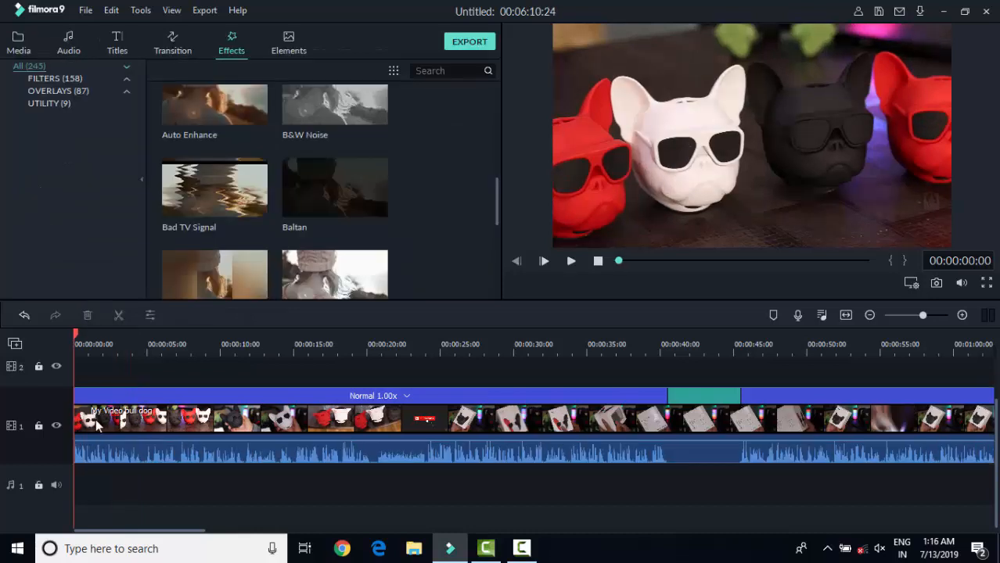
- Preview the bull dog clip's opening seconds, return to the start and choose a motion preset for the clip
{"action": "double_click", "coordinate": [188, 428]}
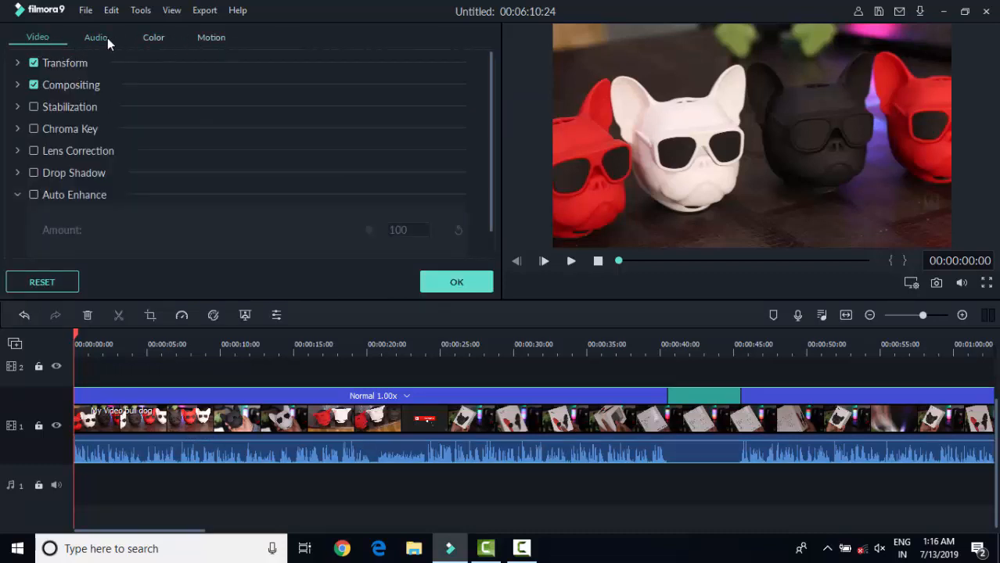
{"action": "left_click", "coordinate": [208, 39]}
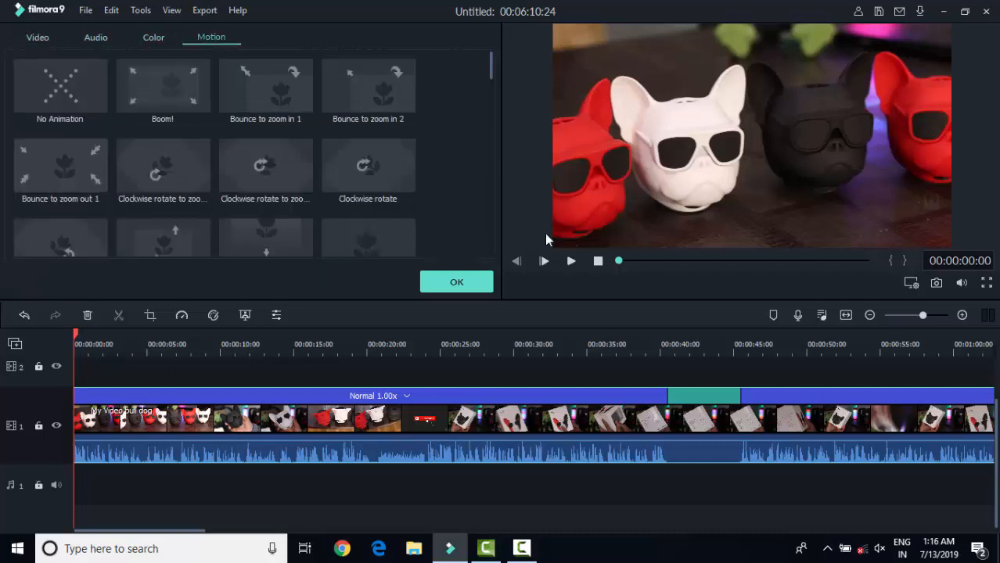
{"action": "left_click", "coordinate": [570, 263]}
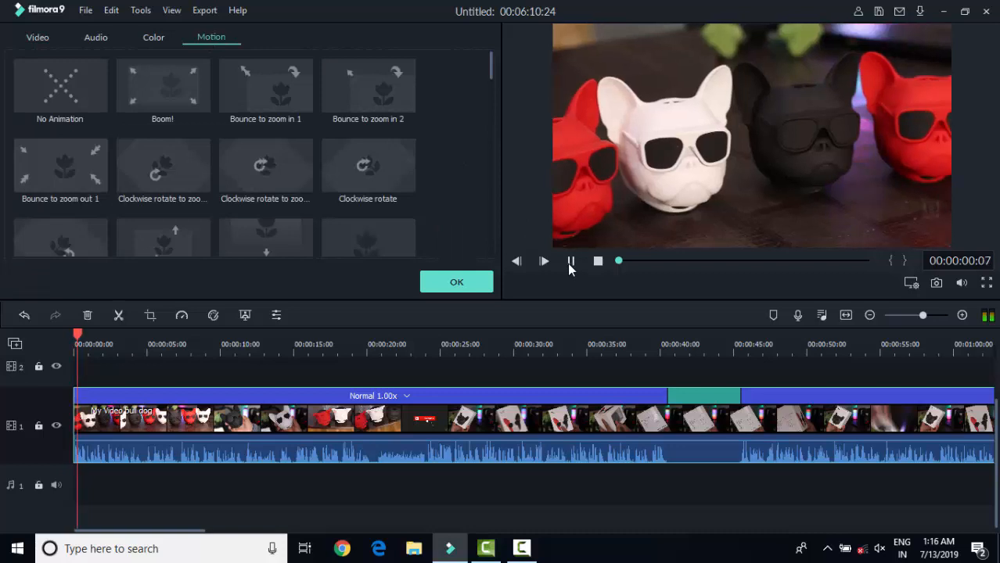
{"action": "left_click", "coordinate": [570, 263]}
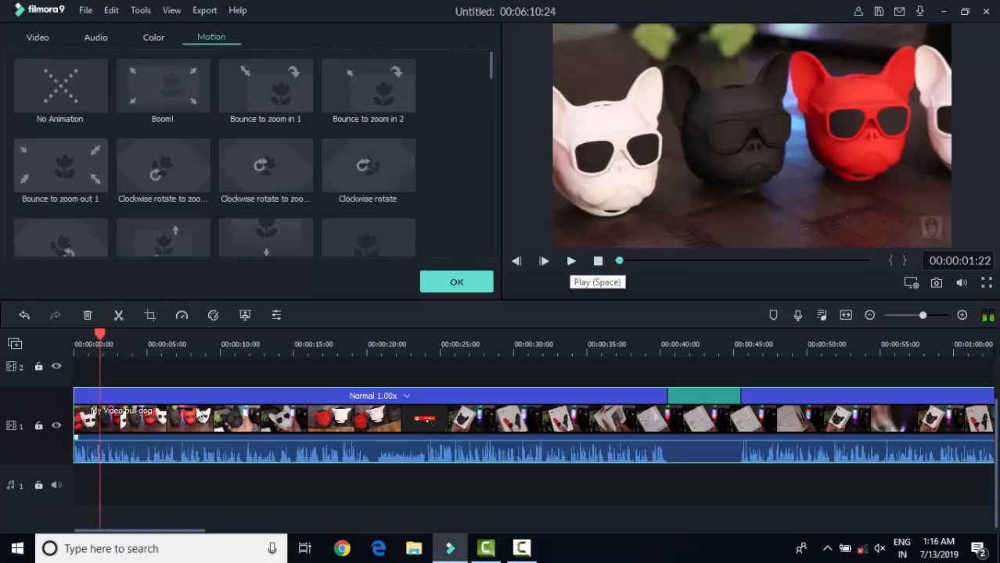
{"action": "left_click_drag", "start_coordinate": [101, 334], "coordinate": [55, 347]}
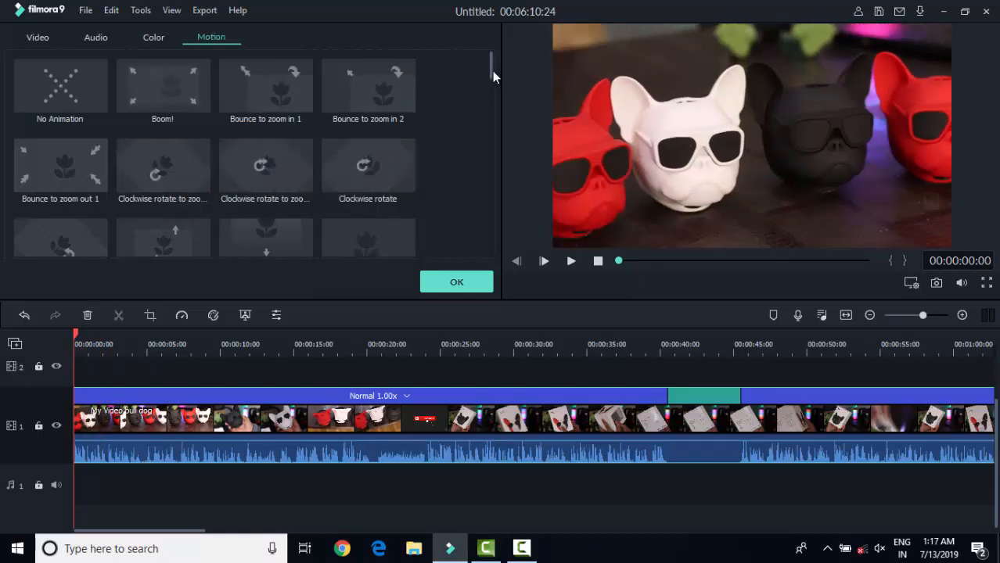
{"action": "left_click_drag", "start_coordinate": [492, 71], "coordinate": [494, 87]}
{"action": "left_click", "coordinate": [175, 139]}
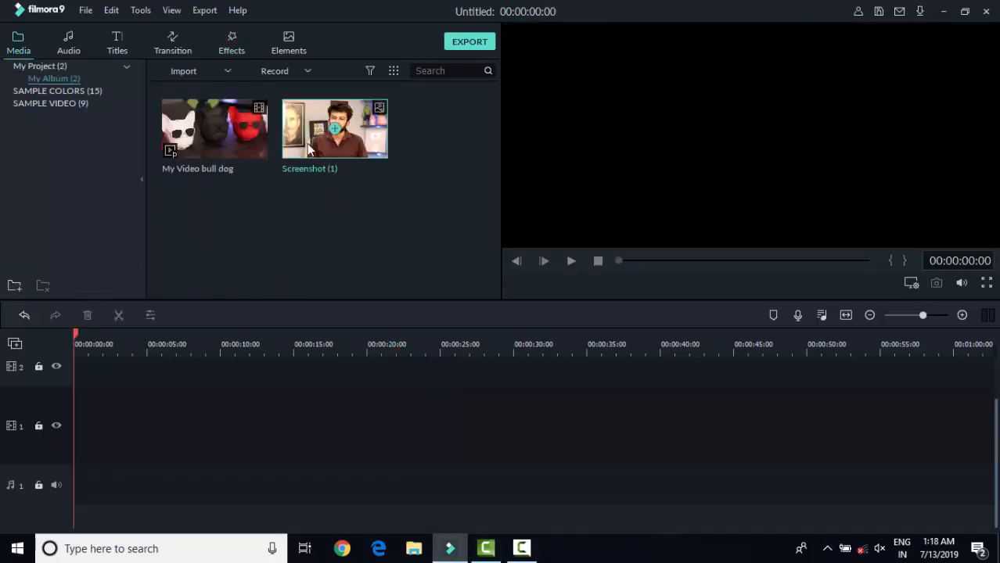
- Place the Screenshot (1) image at the start of video track 1 and overlay the Subtitle 2 title on track 2 above it
{"action": "left_click_drag", "start_coordinate": [355, 128], "coordinate": [75, 470]}
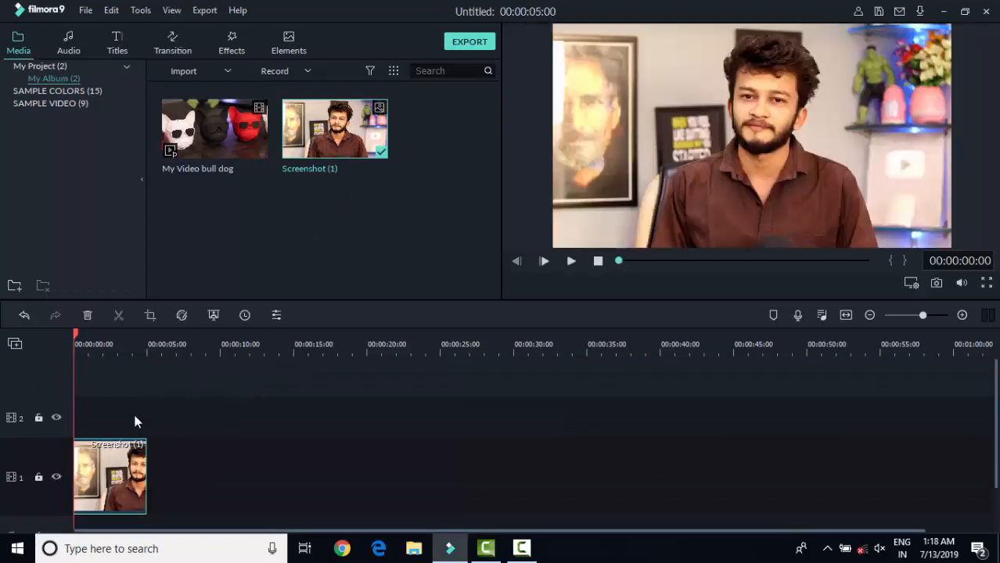
{"action": "left_click", "coordinate": [195, 282]}
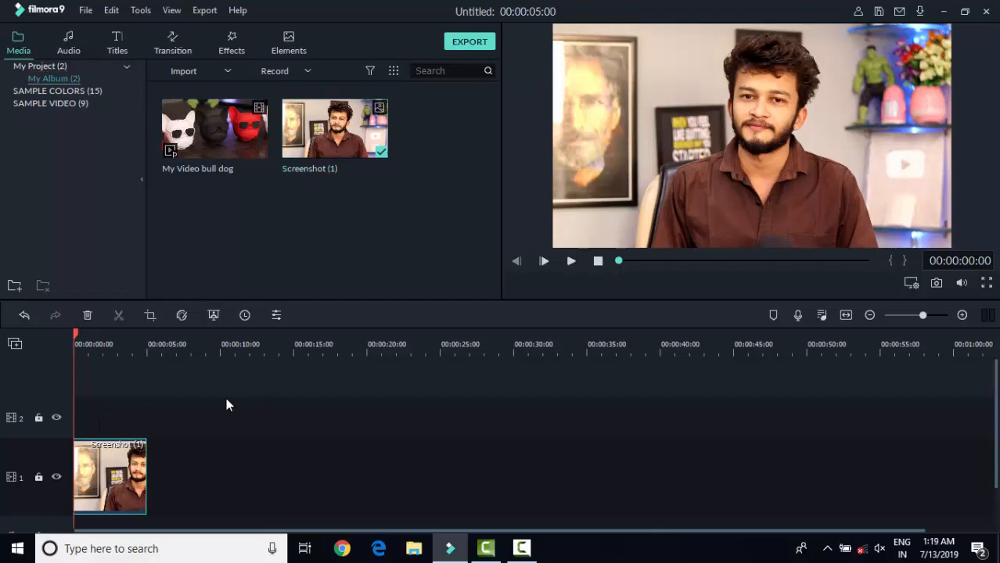
{"action": "left_click", "coordinate": [119, 43]}
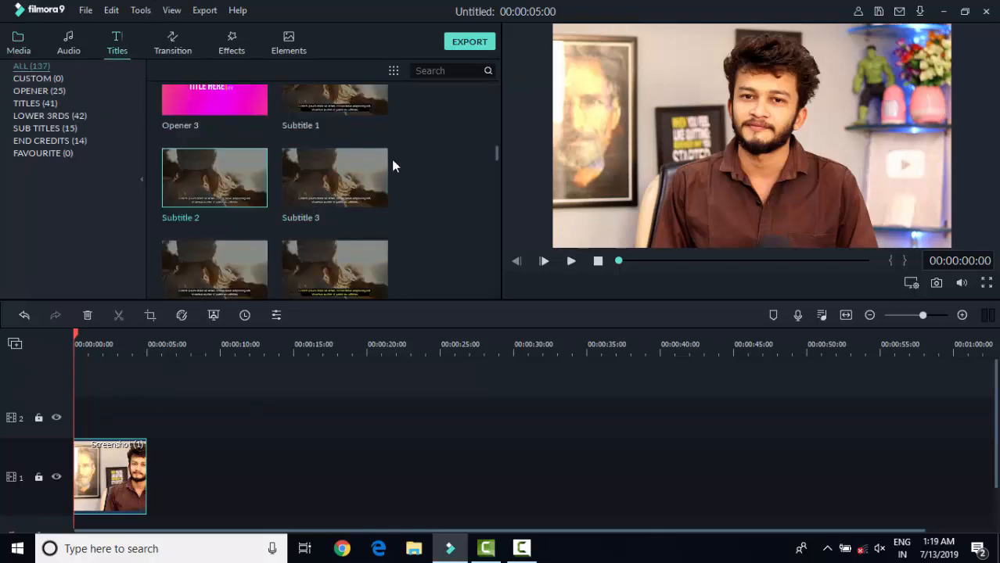
{"action": "left_click_drag", "start_coordinate": [242, 170], "coordinate": [74, 424]}
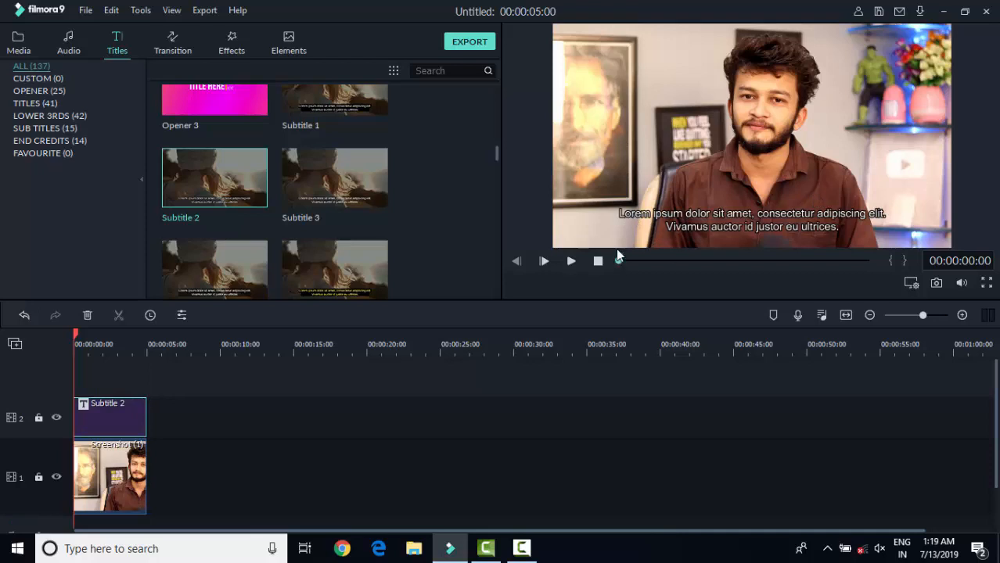
{"action": "left_click", "coordinate": [571, 261]}
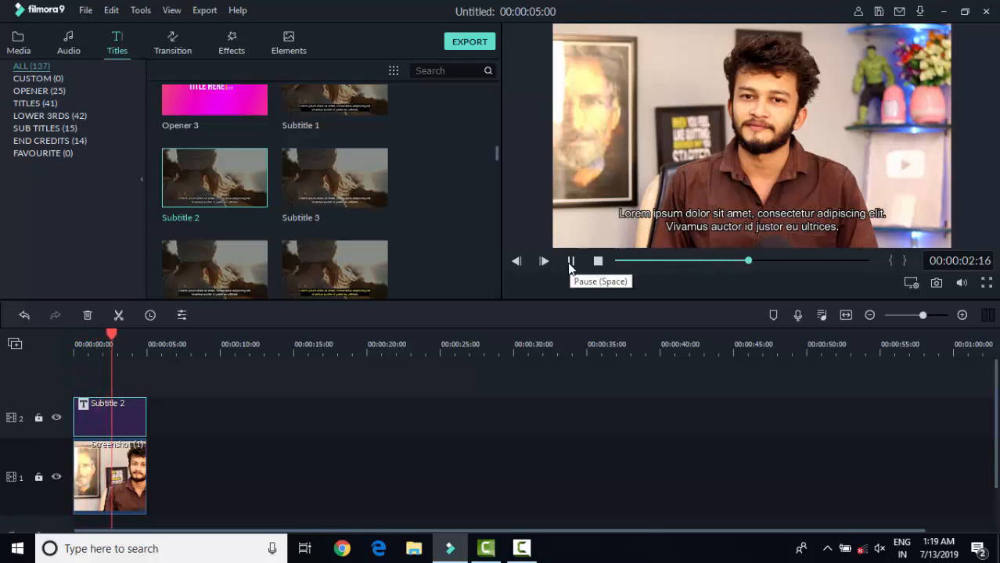
{"action": "left_click", "coordinate": [570, 263]}
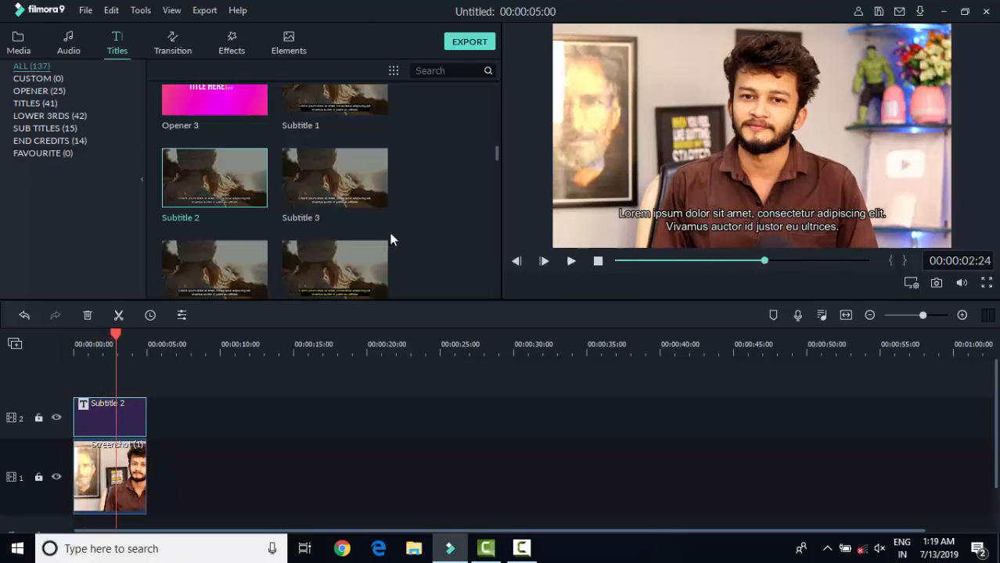
- Open the Subtitle 2 title on track 2 for editing and apply the Type Writer animation to its first text line
{"action": "double_click", "coordinate": [110, 420]}
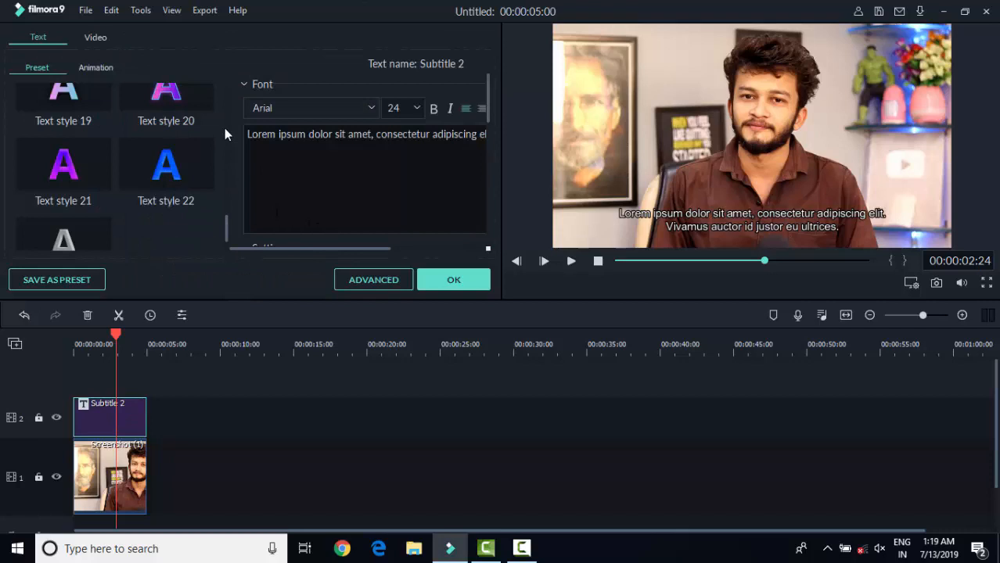
{"action": "left_click", "coordinate": [94, 68]}
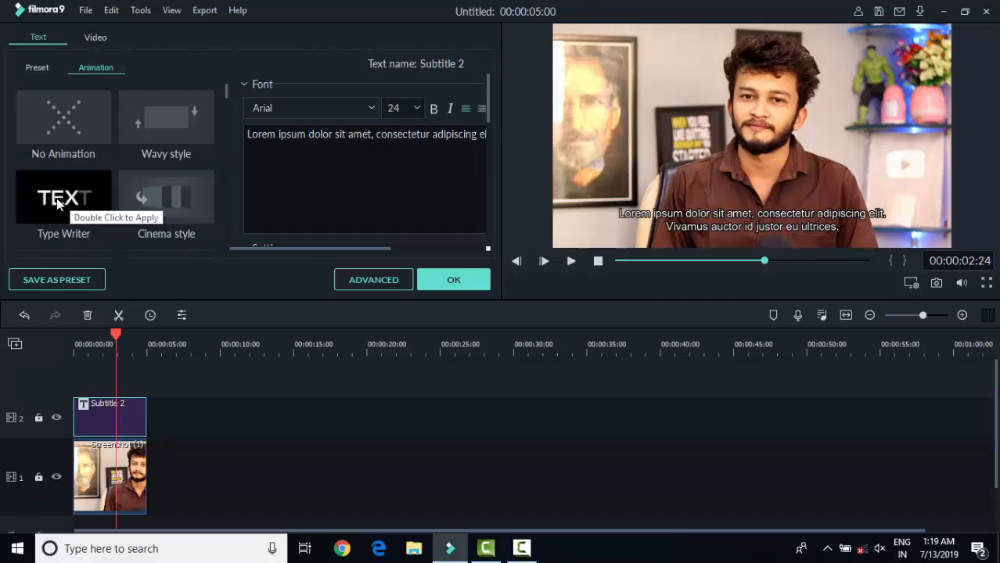
{"action": "scroll", "coordinate": [227, 91], "scroll_direction": "down", "scroll_amount": 2}
{"action": "scroll", "coordinate": [228, 90], "scroll_direction": "down", "scroll_amount": 3}
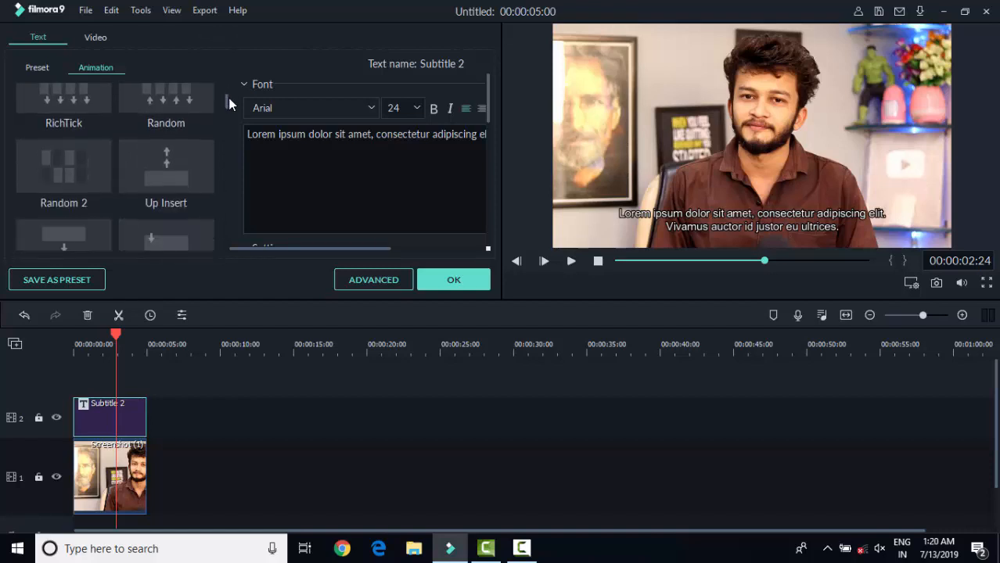
{"action": "scroll", "coordinate": [229, 98], "scroll_direction": "down", "scroll_amount": 3}
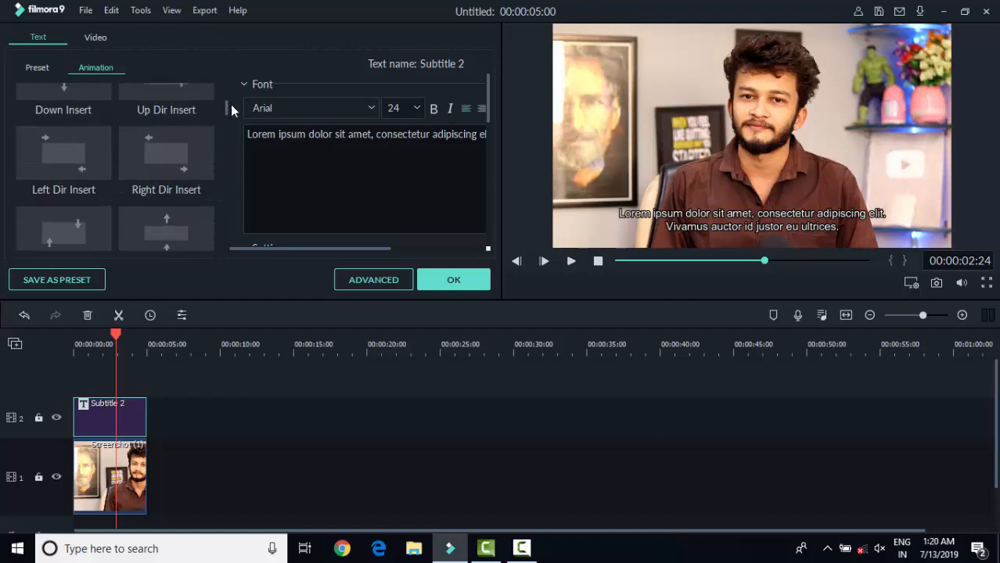
{"action": "left_click_drag", "start_coordinate": [230, 100], "coordinate": [226, 86]}
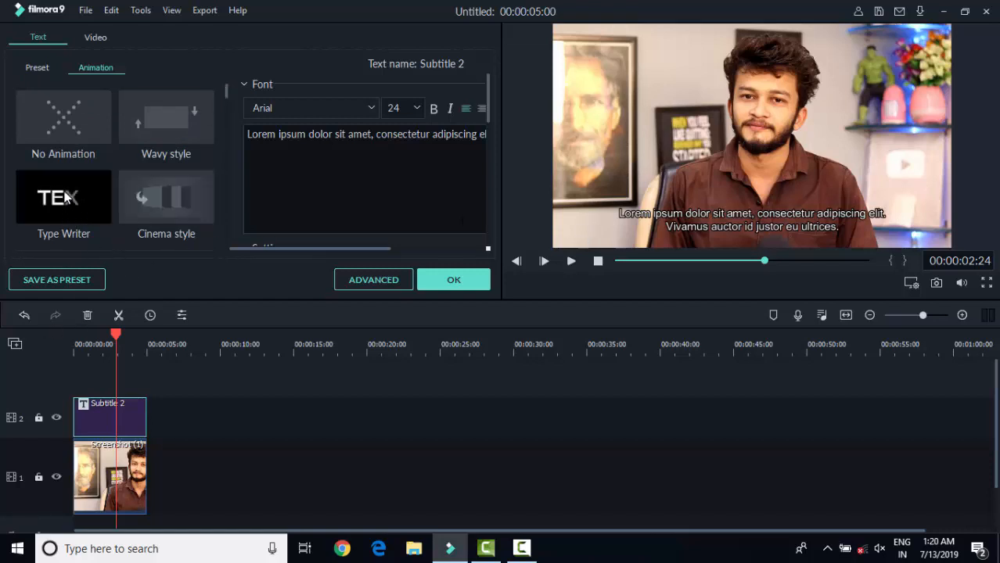
{"action": "left_click", "coordinate": [667, 214]}
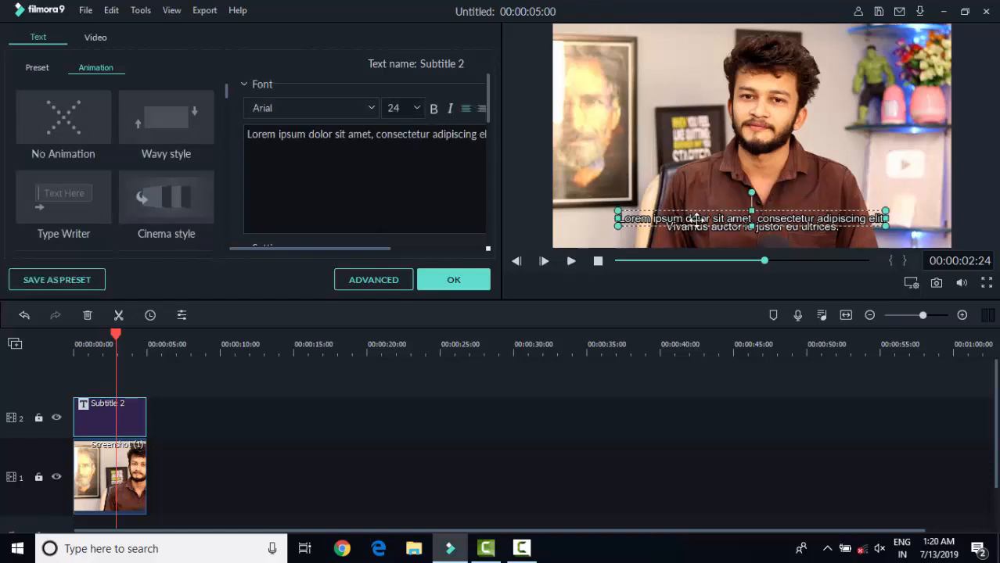
{"action": "double_click", "coordinate": [61, 199]}
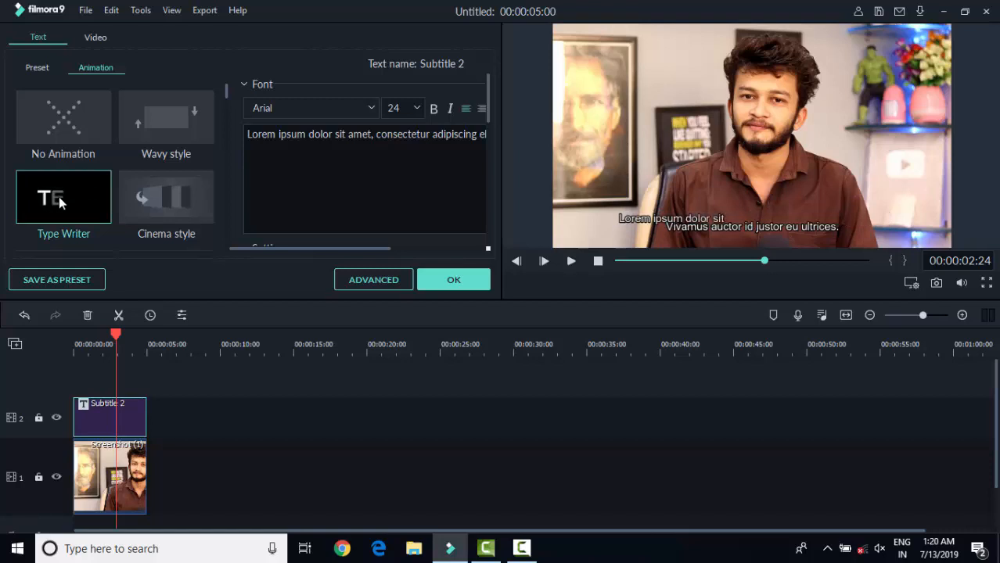
- Move the title's second text line out of the frame and set the remaining line's font size to 30
{"action": "left_click", "coordinate": [688, 226]}
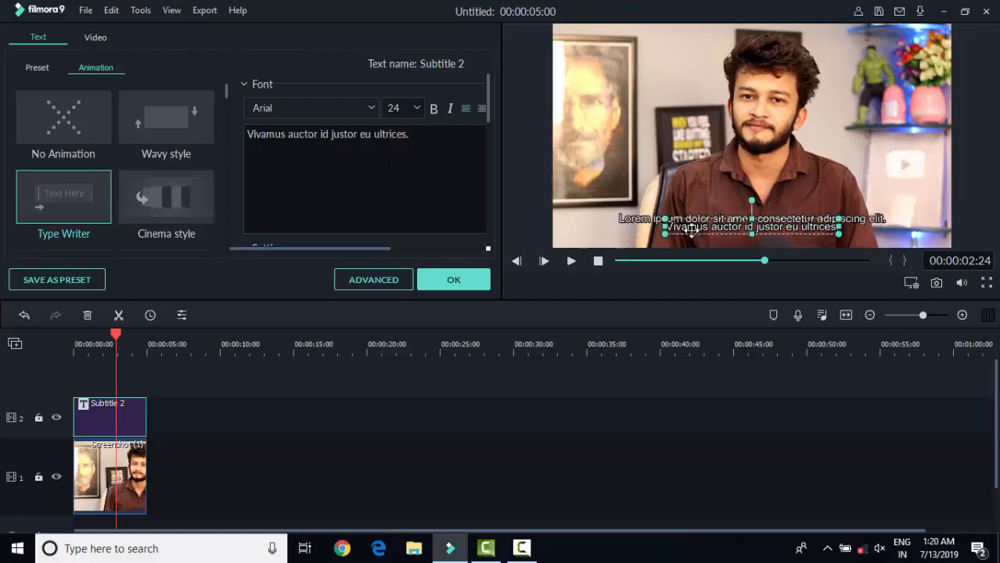
{"action": "left_click_drag", "start_coordinate": [696, 257], "coordinate": [715, 384]}
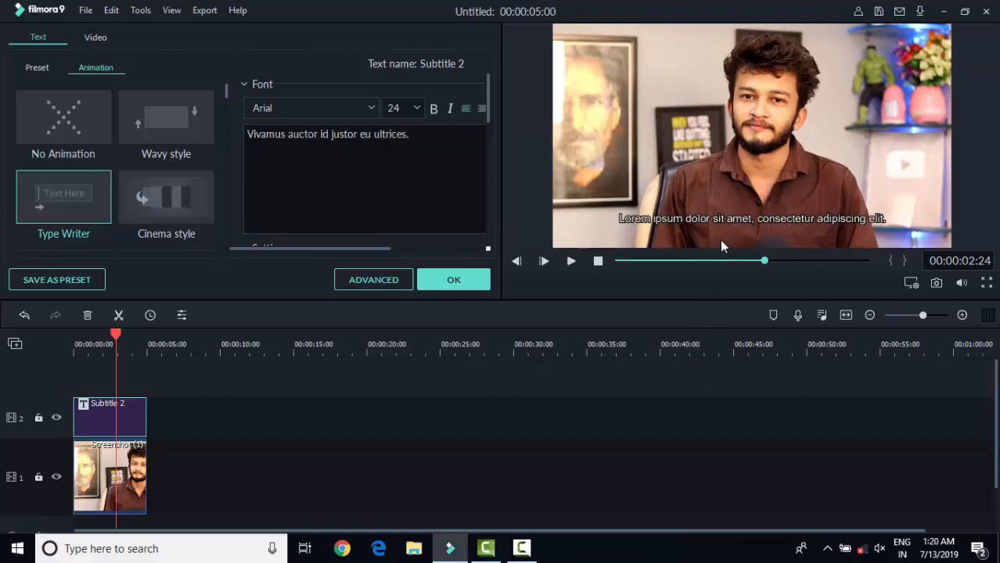
{"action": "left_click", "coordinate": [685, 226]}
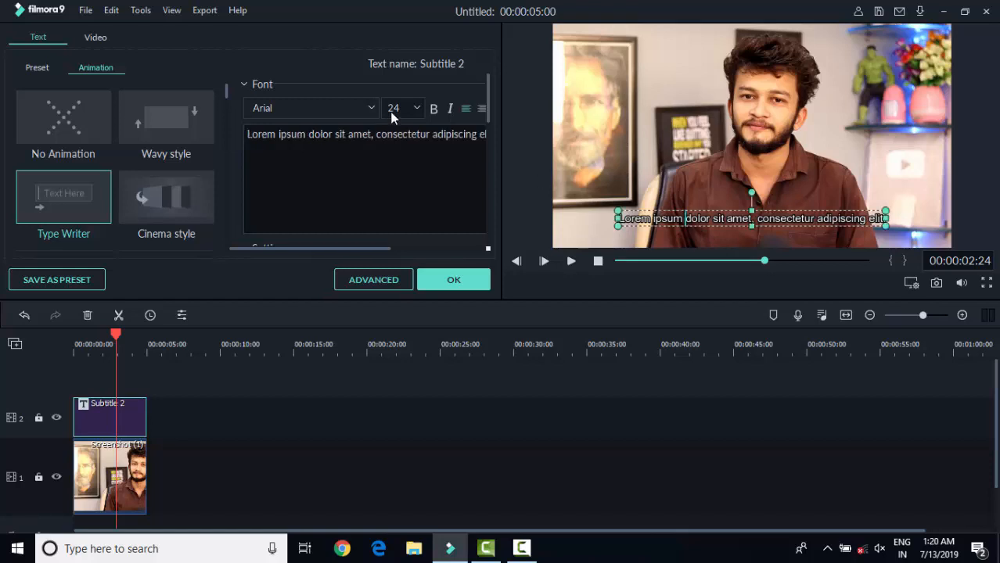
{"action": "left_click", "coordinate": [418, 107]}
{"action": "left_click", "coordinate": [396, 185]}
{"action": "type", "text": "48"}
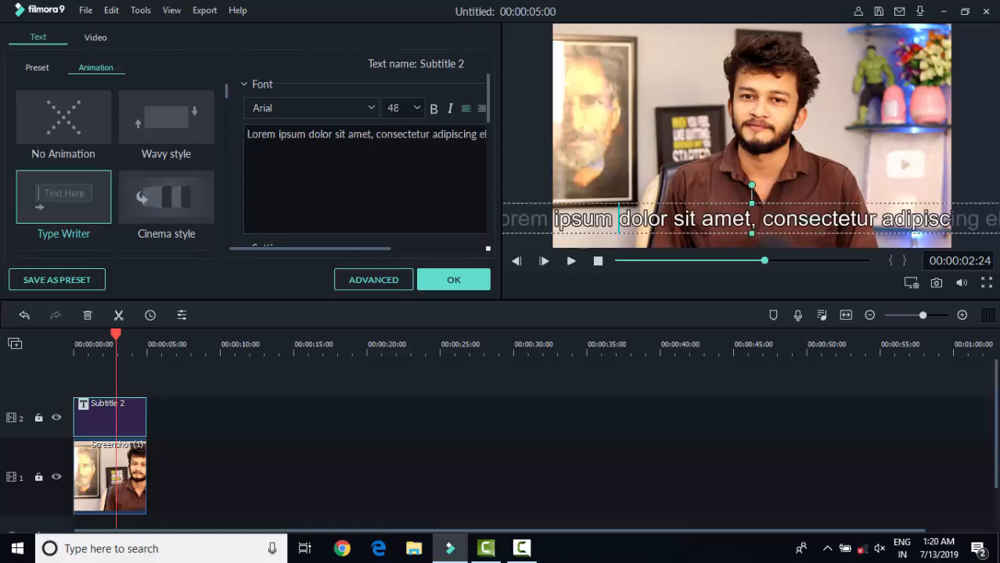
{"action": "key", "text": "Return"}
{"action": "type", "text": "30"}
{"action": "key", "text": "Return"}
{"action": "left_click", "coordinate": [632, 227]}
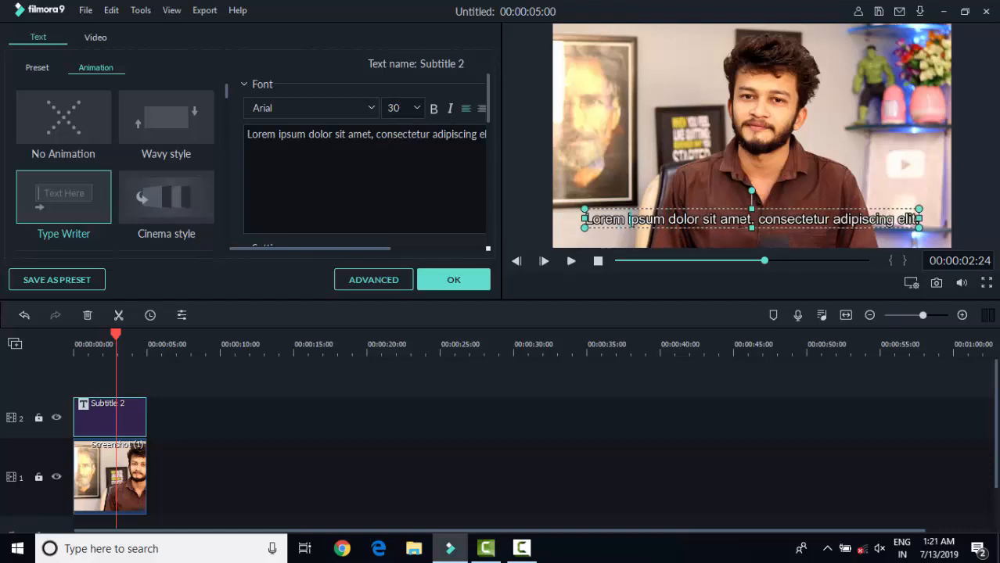
{"action": "left_click", "coordinate": [728, 223]}
- Play back the Type Writer subtitle from the beginning and return the playhead to the start
{"action": "left_click_drag", "start_coordinate": [115, 338], "coordinate": [47, 343]}
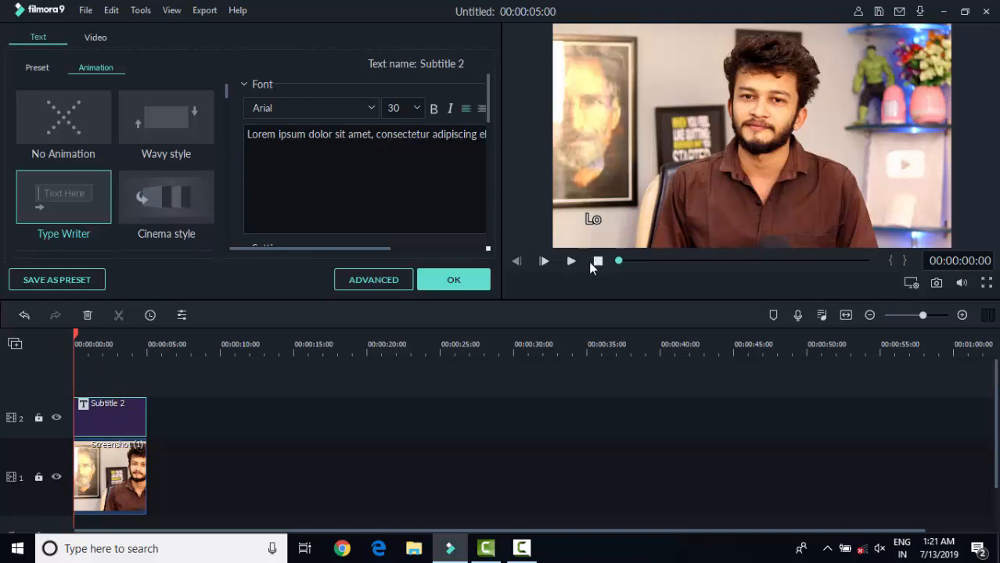
{"action": "left_click", "coordinate": [570, 261]}
{"action": "left_click", "coordinate": [571, 262]}
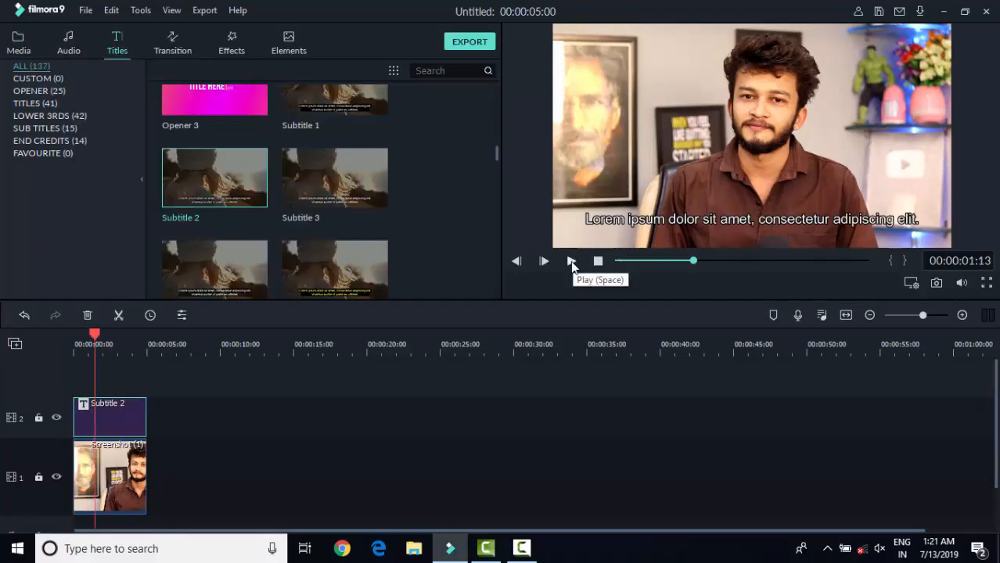
{"action": "left_click", "coordinate": [571, 262]}
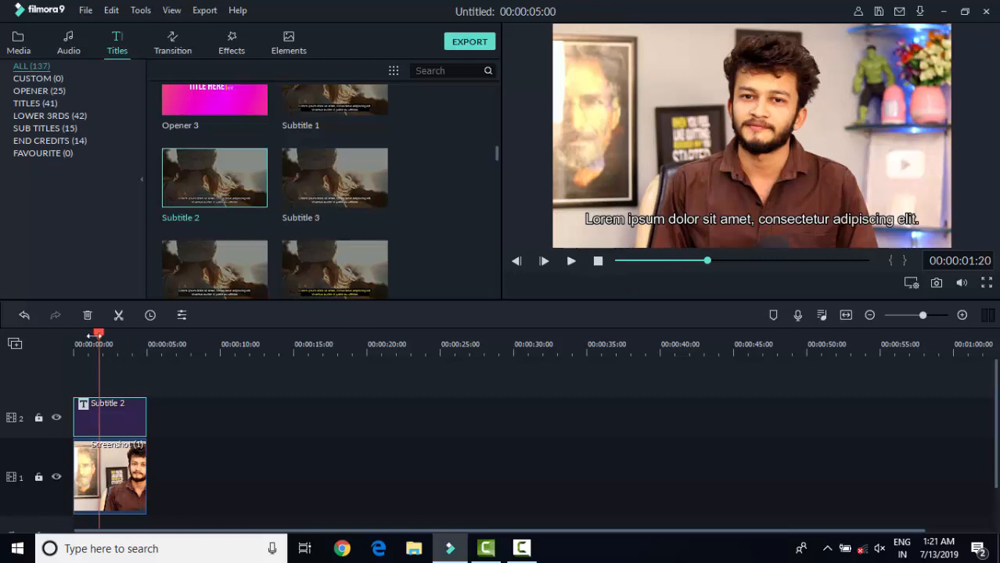
{"action": "left_click_drag", "start_coordinate": [100, 342], "coordinate": [62, 342]}
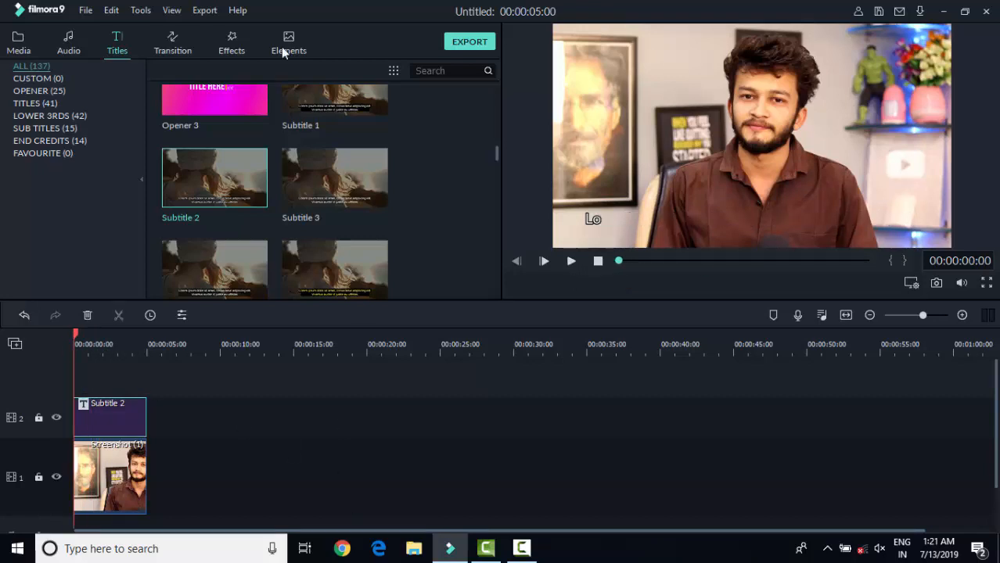
- Import the typewriter-1 audio file from the Desktop and place it at the start of audio track 1
{"action": "left_click", "coordinate": [18, 43]}
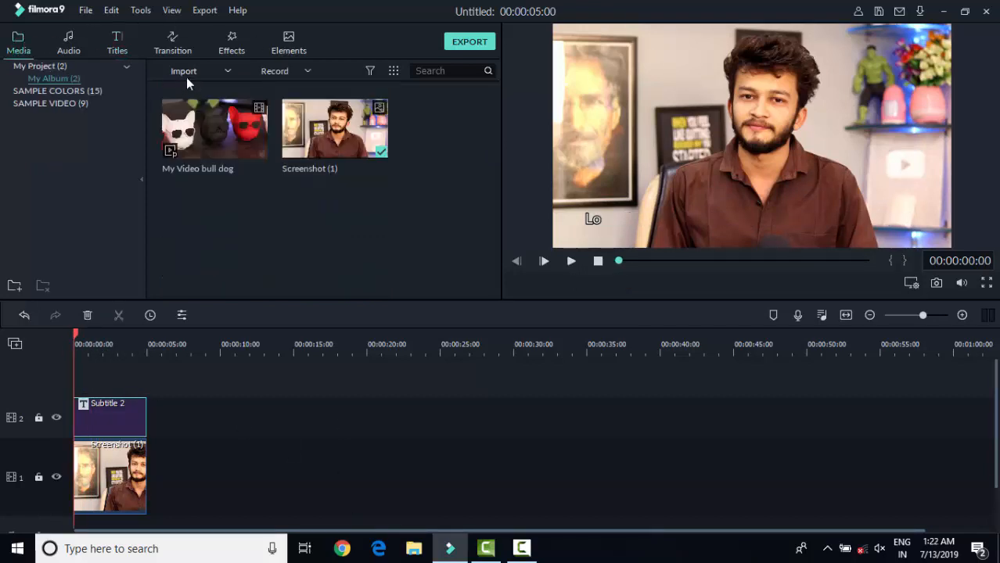
{"action": "left_click", "coordinate": [186, 73]}
{"action": "left_click", "coordinate": [196, 90]}
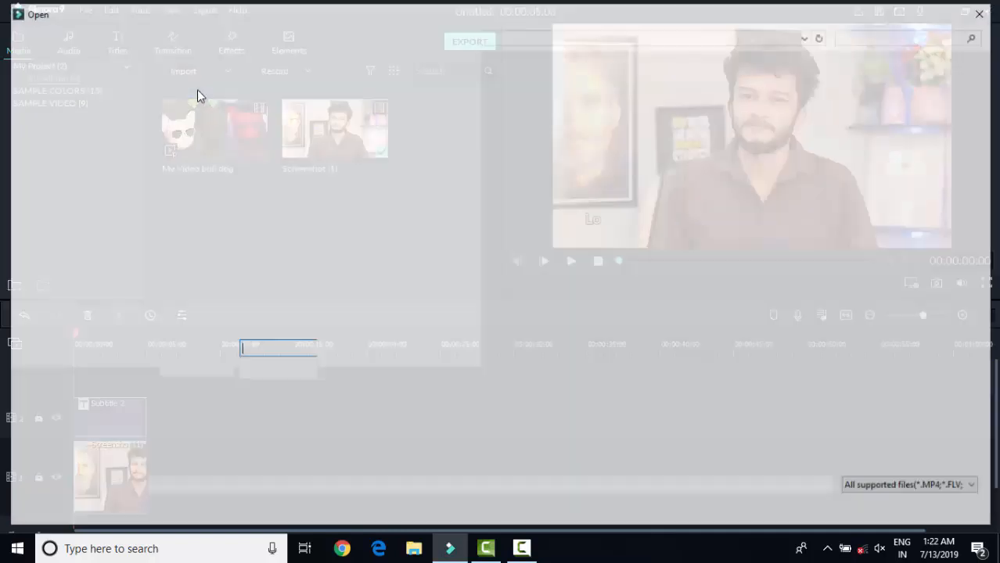
{"action": "left_click", "coordinate": [55, 110]}
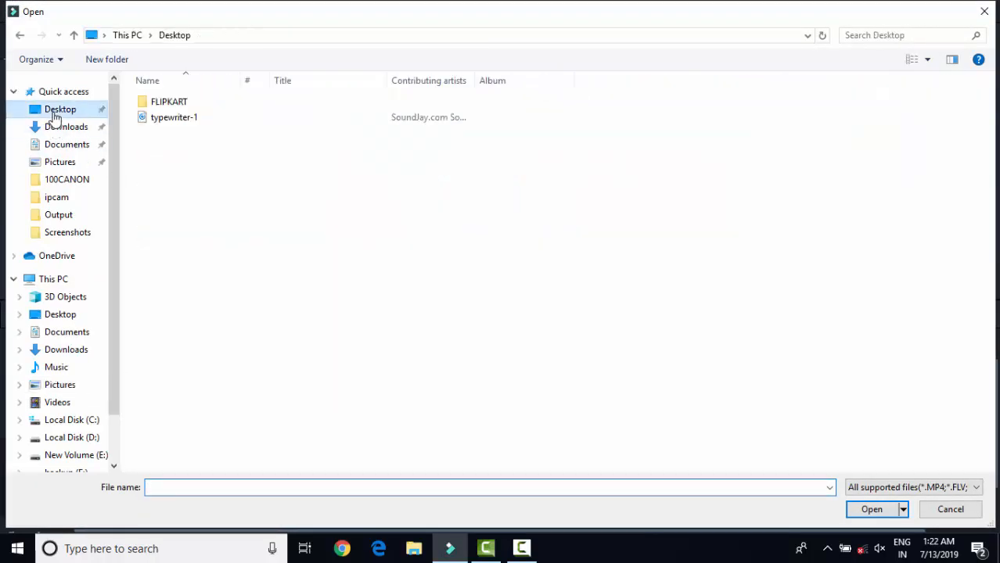
{"action": "double_click", "coordinate": [170, 126]}
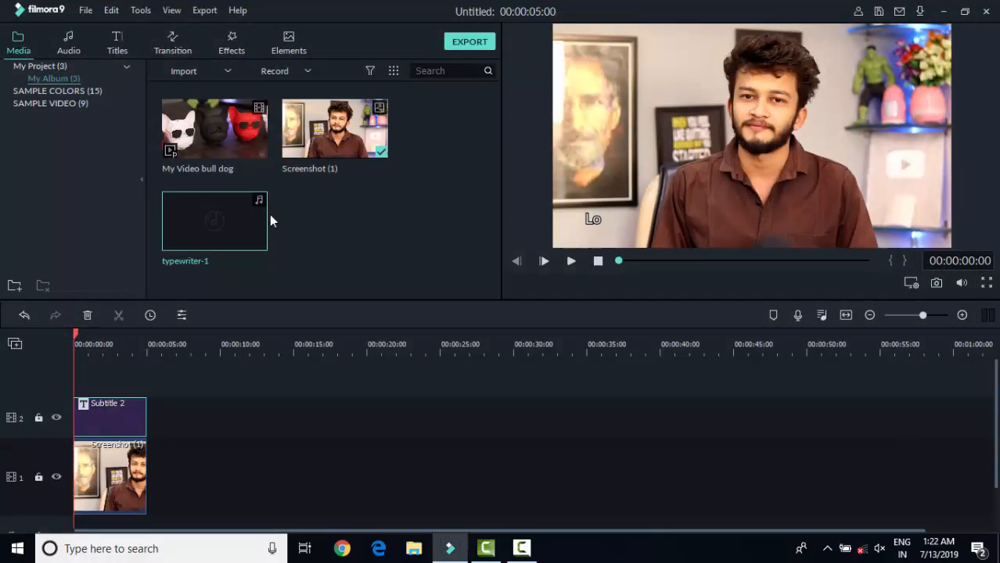
{"action": "left_click_drag", "start_coordinate": [253, 214], "coordinate": [65, 429]}
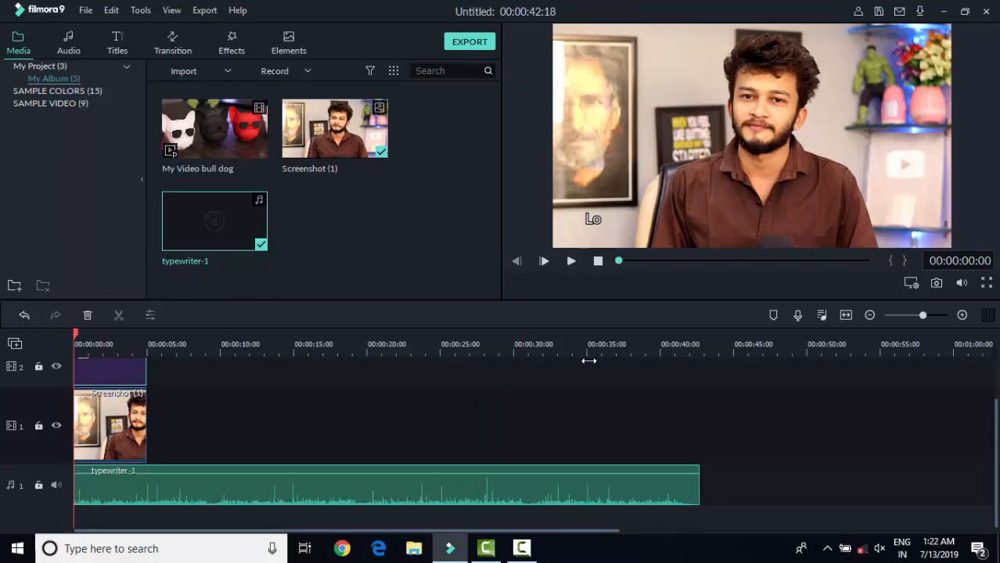
- Play back the subtitle together with the typewriter sound and return the playhead to the start
{"action": "left_click", "coordinate": [571, 261]}
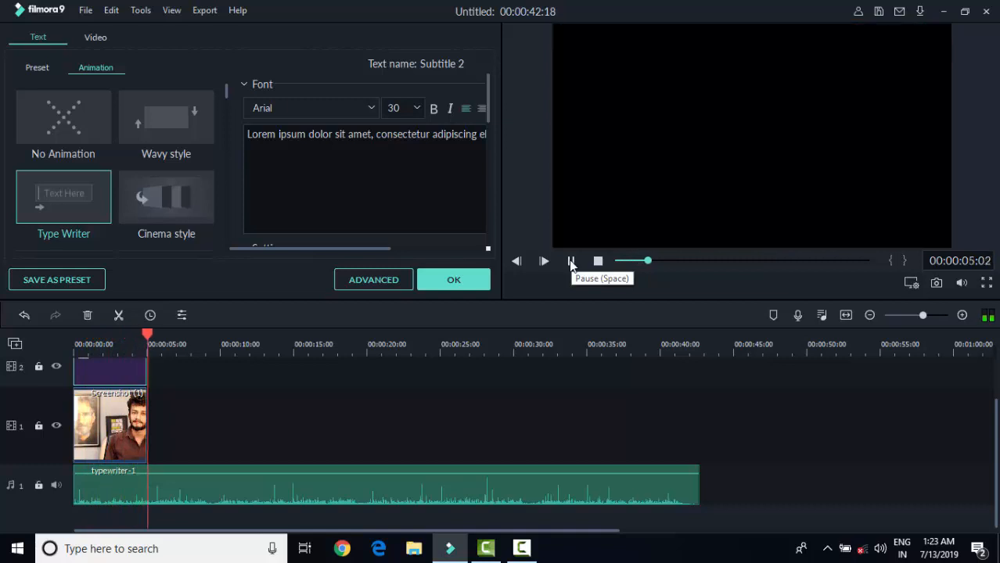
{"action": "left_click", "coordinate": [571, 263]}
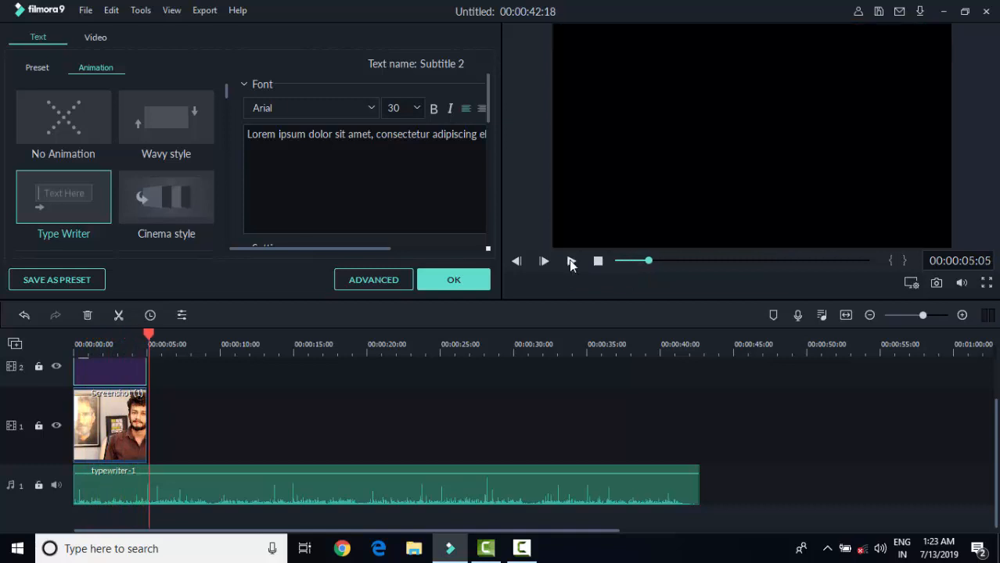
{"action": "left_click", "coordinate": [108, 349]}
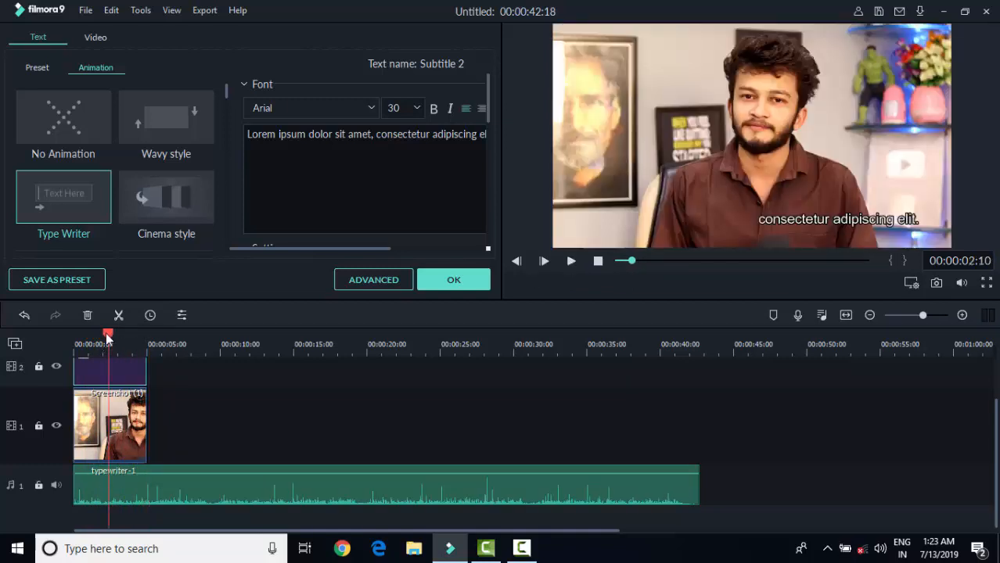
{"action": "left_click_drag", "start_coordinate": [110, 335], "coordinate": [75, 337]}
{"action": "left_click", "coordinate": [154, 375]}
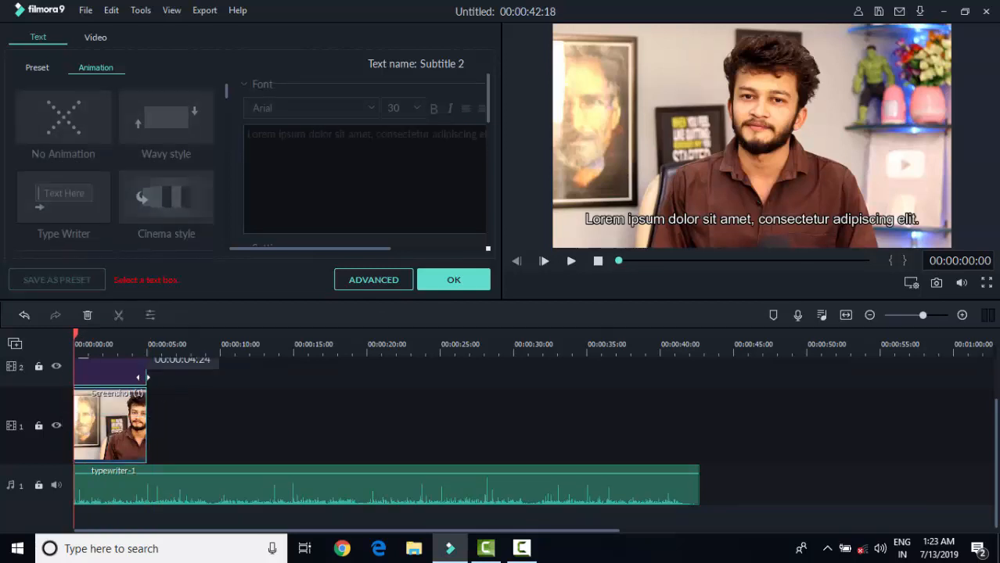
{"action": "left_click", "coordinate": [119, 374]}
{"action": "key", "text": "Delete"}
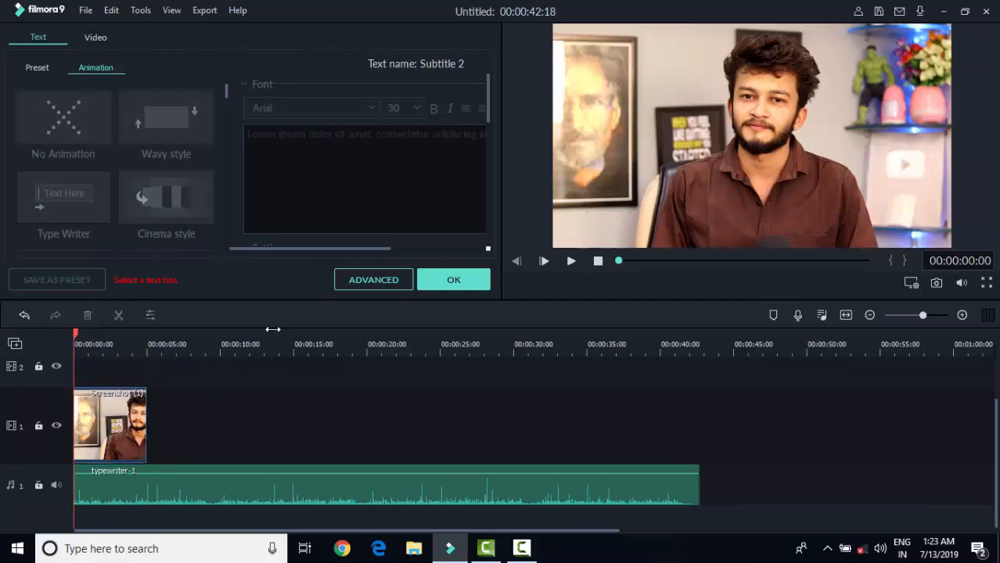
{"action": "key", "text": "ctrl+z"}
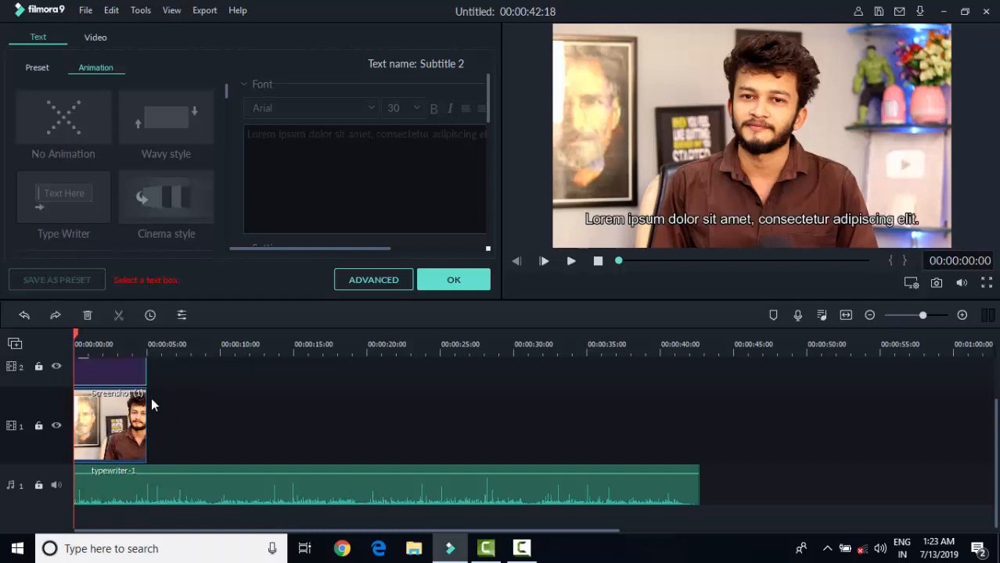
- Set the subtitle text's font to Arial Cursiva and accept the title changes
{"action": "left_click", "coordinate": [453, 279]}
{"action": "double_click", "coordinate": [727, 219]}
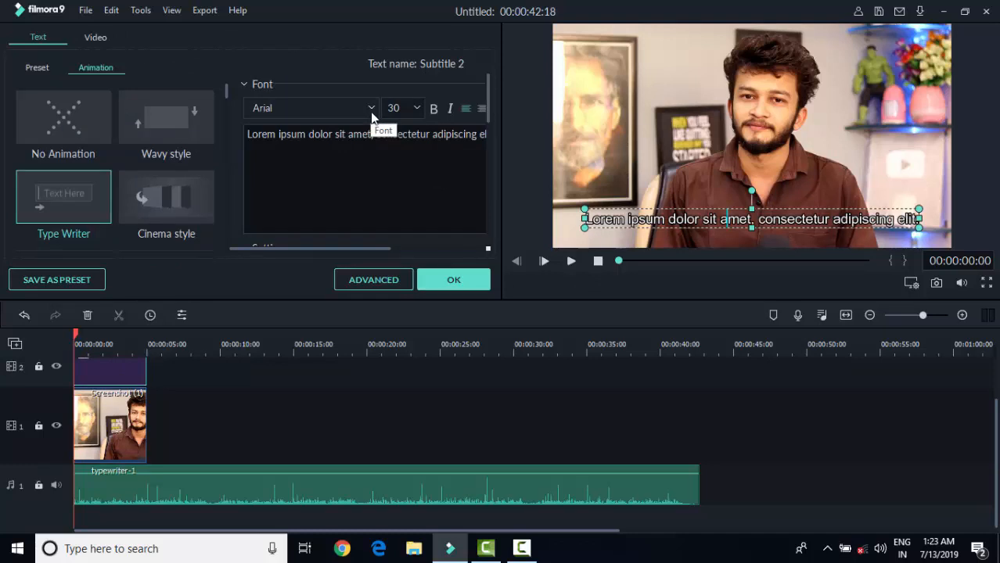
{"action": "left_click", "coordinate": [369, 109]}
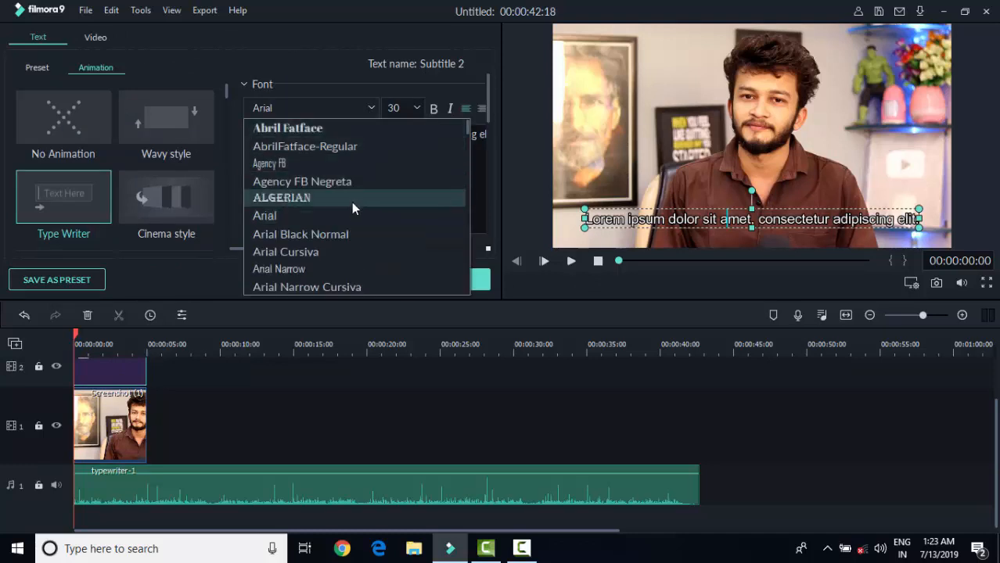
{"action": "left_click", "coordinate": [340, 251]}
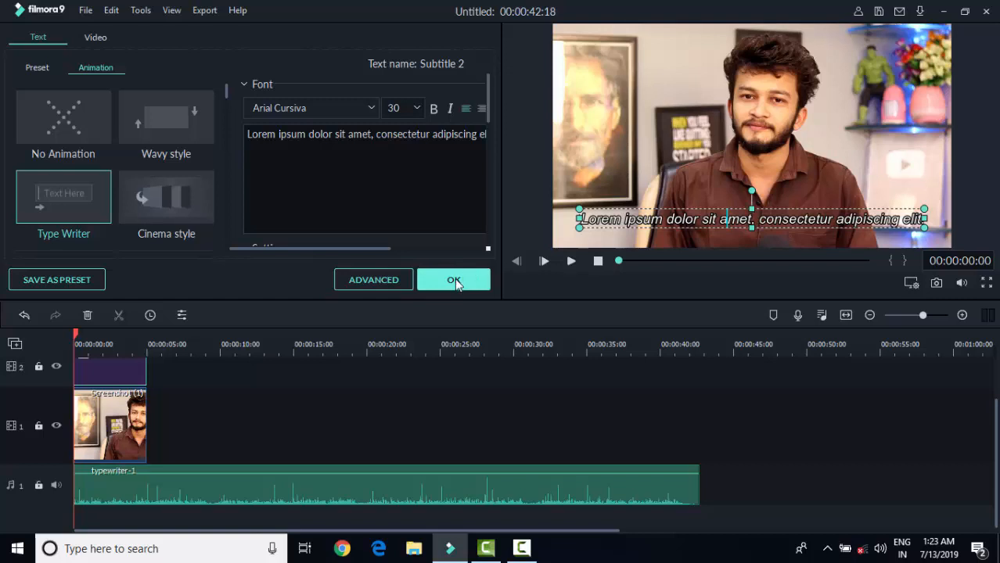
{"action": "left_click", "coordinate": [454, 279]}
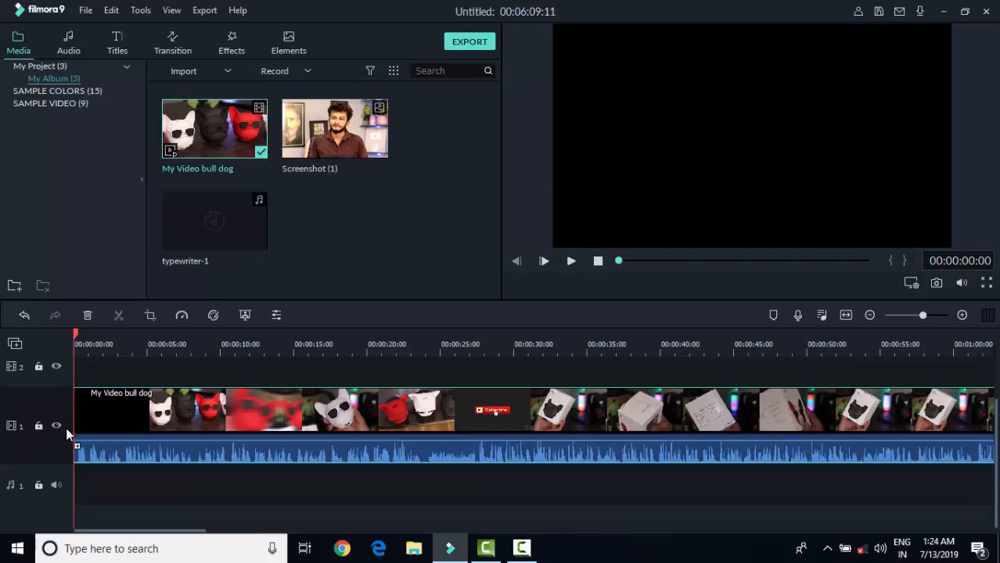
- Open the colour settings of the bull dog clip on track 1 and make sure 3D LUT is enabled
{"action": "double_click", "coordinate": [154, 428]}
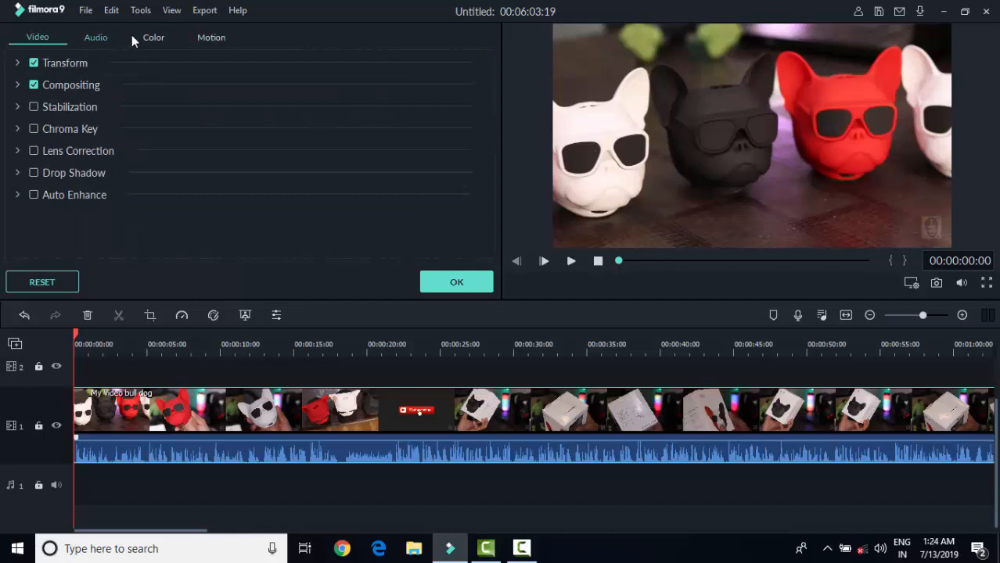
{"action": "left_click", "coordinate": [154, 37]}
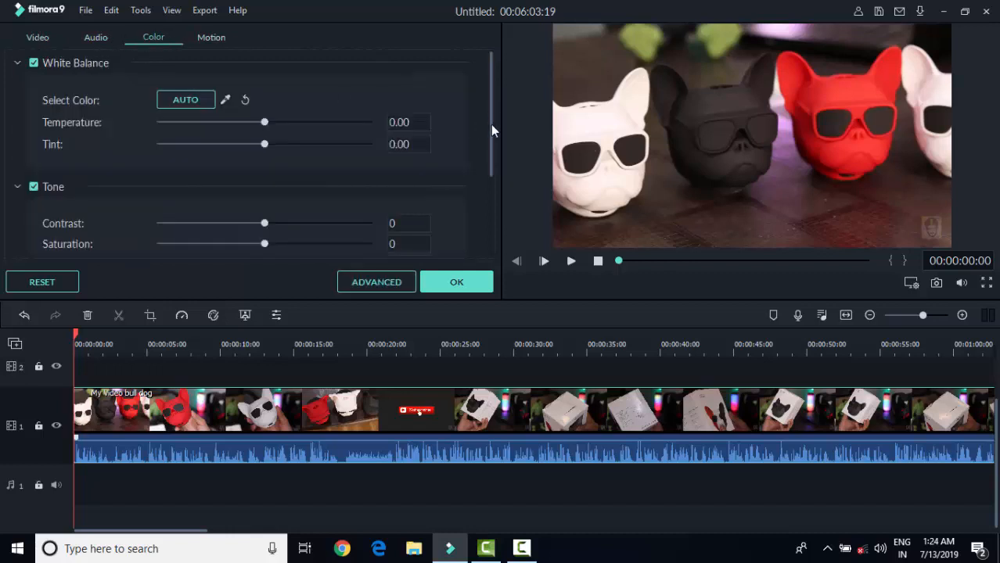
{"action": "scroll", "coordinate": [485, 185], "scroll_direction": "down", "scroll_amount": 1}
{"action": "scroll", "coordinate": [34, 187], "scroll_direction": "down", "scroll_amount": 2}
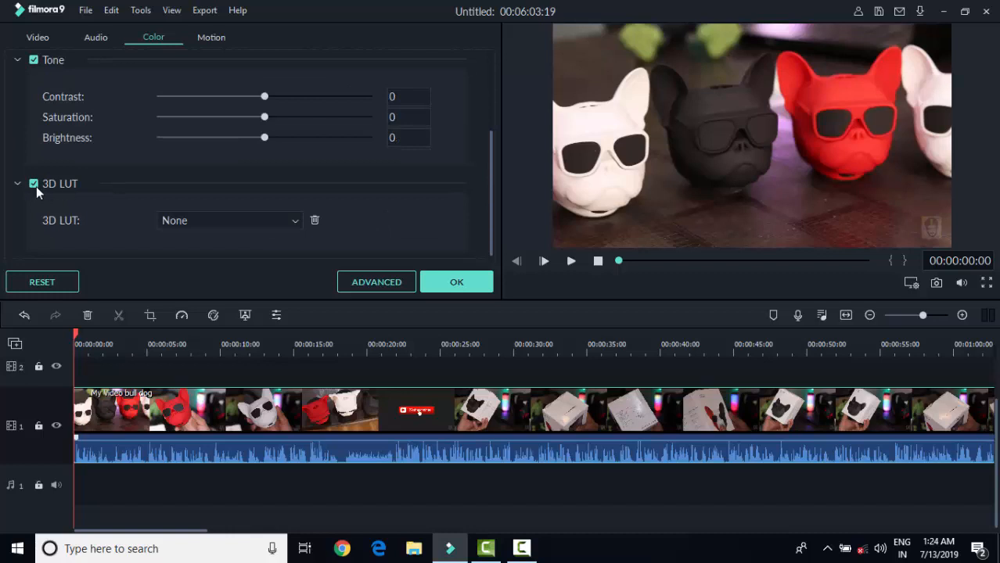
{"action": "left_click", "coordinate": [34, 185]}
{"action": "left_click", "coordinate": [34, 185]}
- Try the B&W Film and Cool Film 3D LUTs on the bull dog clip
{"action": "left_click", "coordinate": [189, 219]}
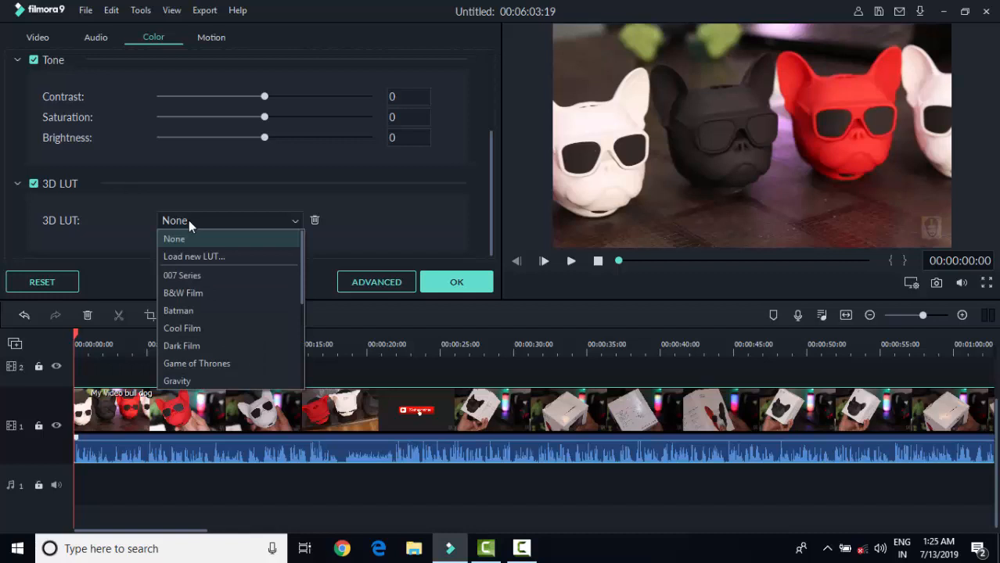
{"action": "left_click", "coordinate": [190, 294]}
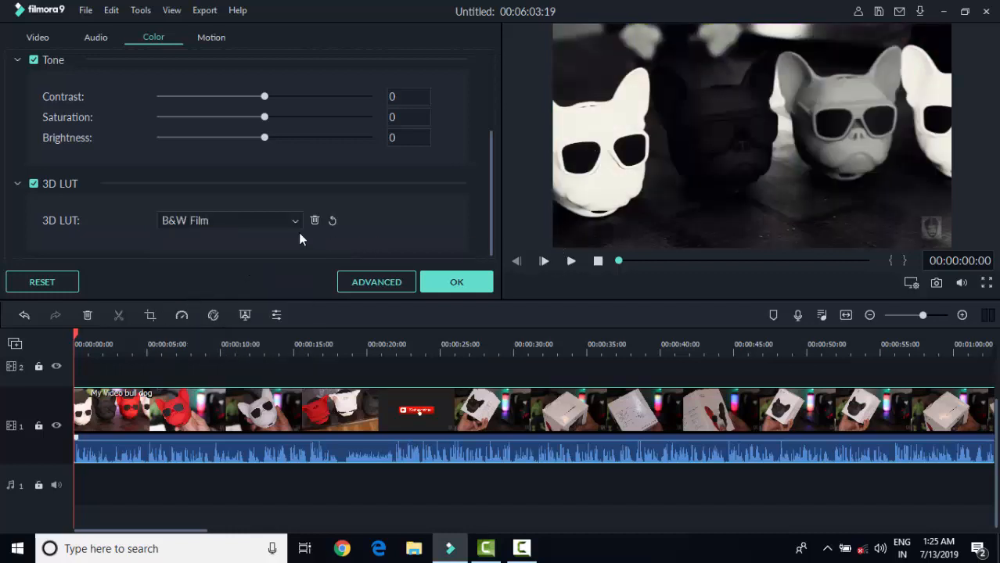
{"action": "left_click", "coordinate": [239, 220]}
{"action": "left_click", "coordinate": [203, 311]}
- Apply the Game of Thrones 3D LUT to the bull dog clip and accept the colour settings
{"action": "left_click", "coordinate": [212, 220]}
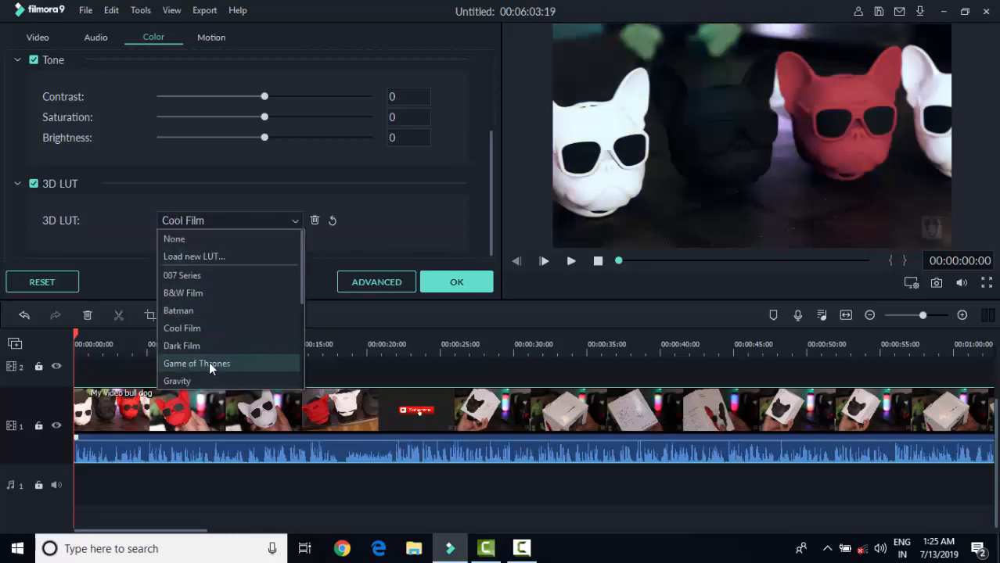
{"action": "left_click", "coordinate": [185, 365]}
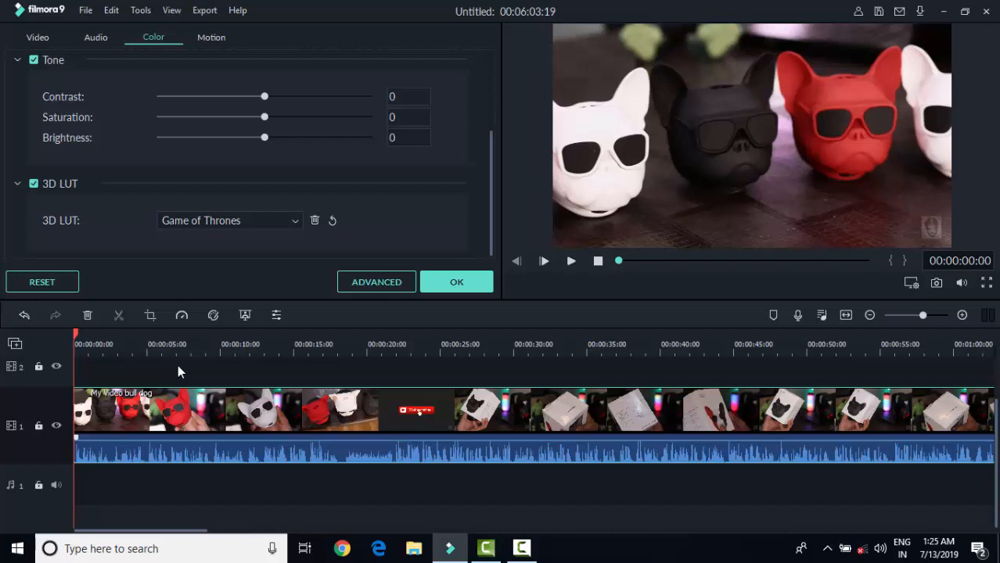
{"action": "left_click", "coordinate": [458, 282]}
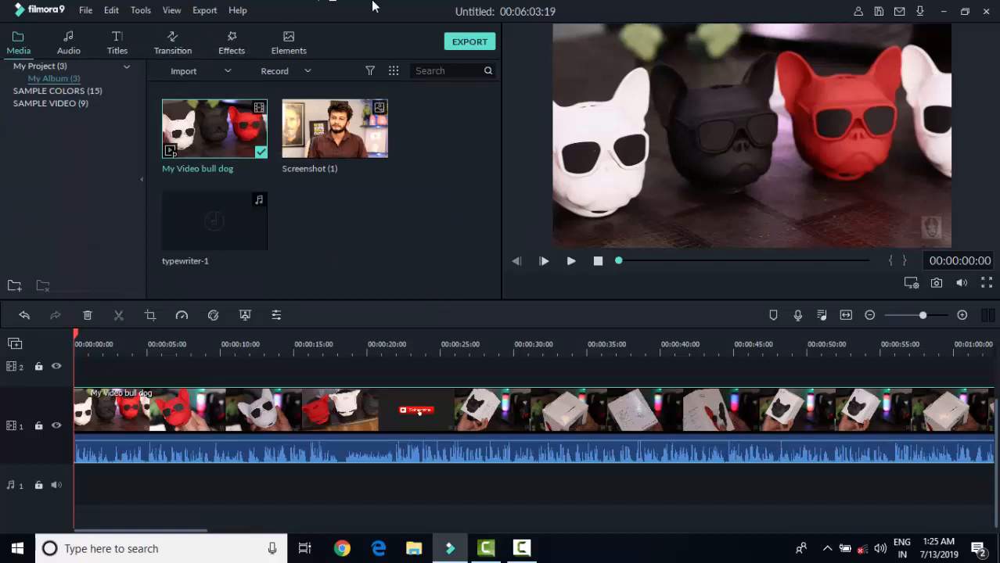